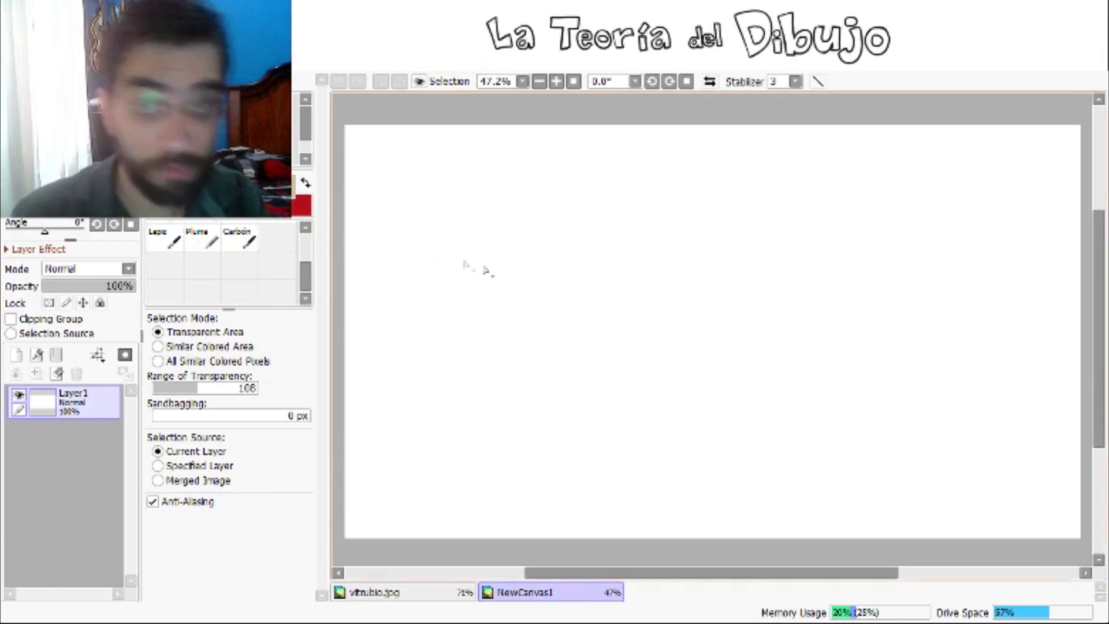
Step: Sketch three similarly sized circles side by side across the blank canvas with the size 10 pencil brush
{"action": "key", "text": "n"}
{"action": "mouse_move", "coordinate": [522, 197]}
{"action": "left_mouse_down"}
{"action": "mouse_move", "coordinate": [425, 201]}
{"action": "mouse_move", "coordinate": [378, 250]}
{"action": "mouse_move", "coordinate": [399, 341]}
{"action": "left_mouse_up"}
{"action": "mouse_move", "coordinate": [442, 386]}
{"action": "left_mouse_down"}
{"action": "mouse_move", "coordinate": [577, 349]}
{"action": "mouse_move", "coordinate": [582, 252]}
{"action": "mouse_move", "coordinate": [532, 203]}
{"action": "mouse_move", "coordinate": [452, 206]}
{"action": "left_mouse_up"}
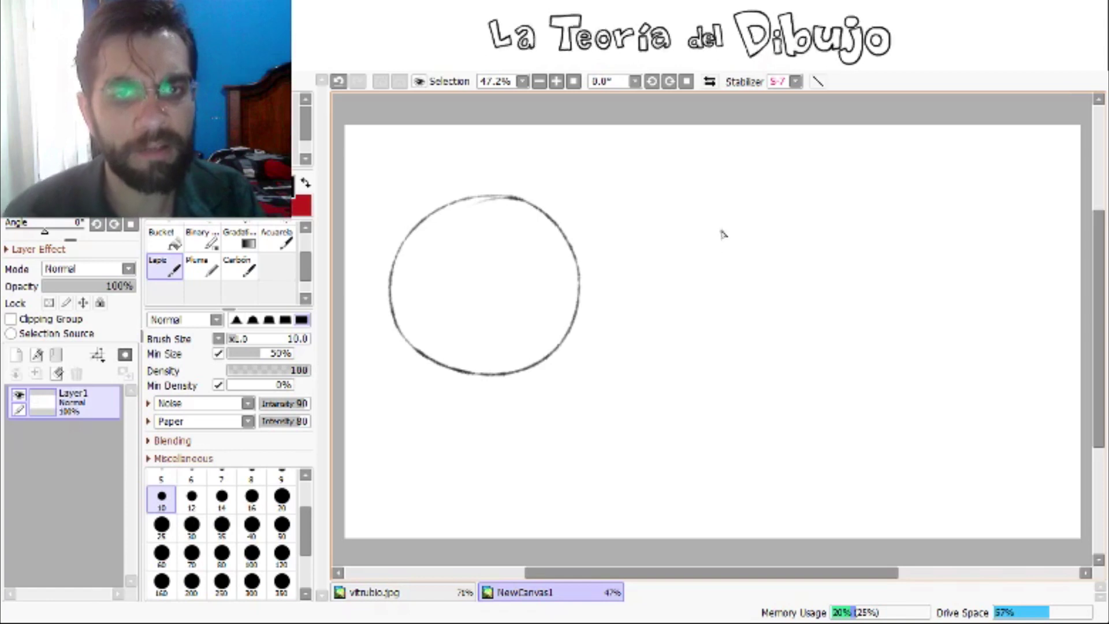
{"action": "left_click_drag", "start_coordinate": [737, 202], "coordinate": [711, 203]}
{"action": "mouse_move", "coordinate": [963, 200]}
{"action": "left_mouse_down"}
{"action": "mouse_move", "coordinate": [941, 186]}
{"action": "mouse_move", "coordinate": [890, 195]}
{"action": "mouse_move", "coordinate": [833, 265]}
{"action": "mouse_move", "coordinate": [831, 322]}
{"action": "mouse_move", "coordinate": [881, 381]}
{"action": "mouse_move", "coordinate": [947, 397]}
{"action": "mouse_move", "coordinate": [1006, 381]}
{"action": "mouse_move", "coordinate": [1039, 351]}
{"action": "mouse_move", "coordinate": [1028, 253]}
{"action": "mouse_move", "coordinate": [985, 200]}
{"action": "mouse_move", "coordinate": [953, 189]}
{"action": "left_mouse_up"}
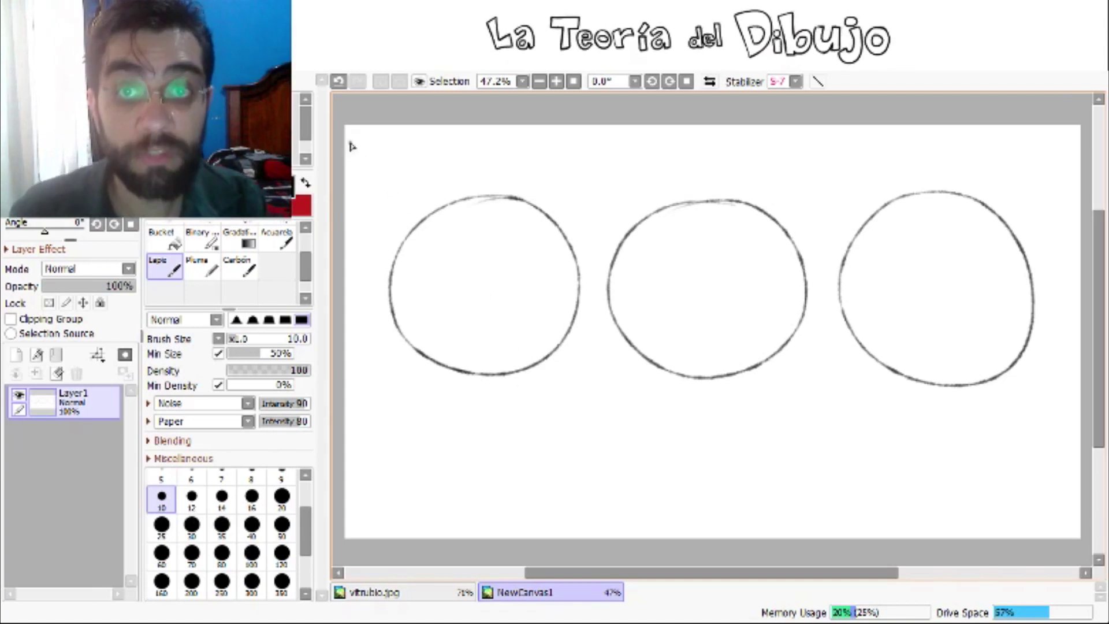
Step: Sketch a vertical centre line, a horizontal centre line and a lower horizontal eye line inside the first circle
{"action": "scroll", "coordinate": [347, 116], "scroll_direction": "up", "scroll_amount": 1}
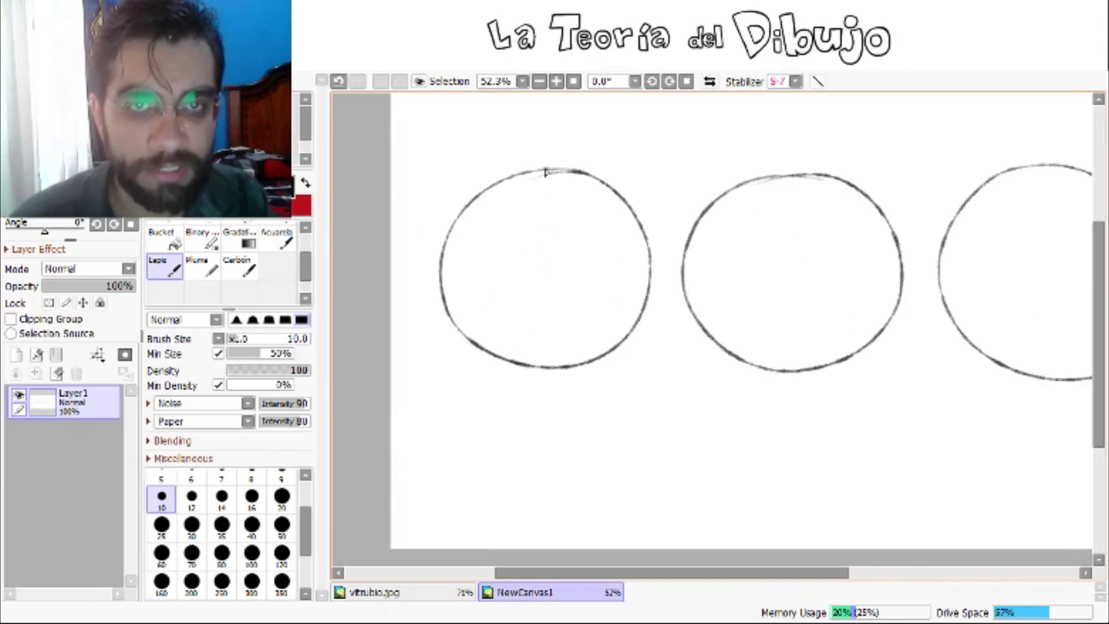
{"action": "left_click_drag", "start_coordinate": [551, 174], "coordinate": [547, 376]}
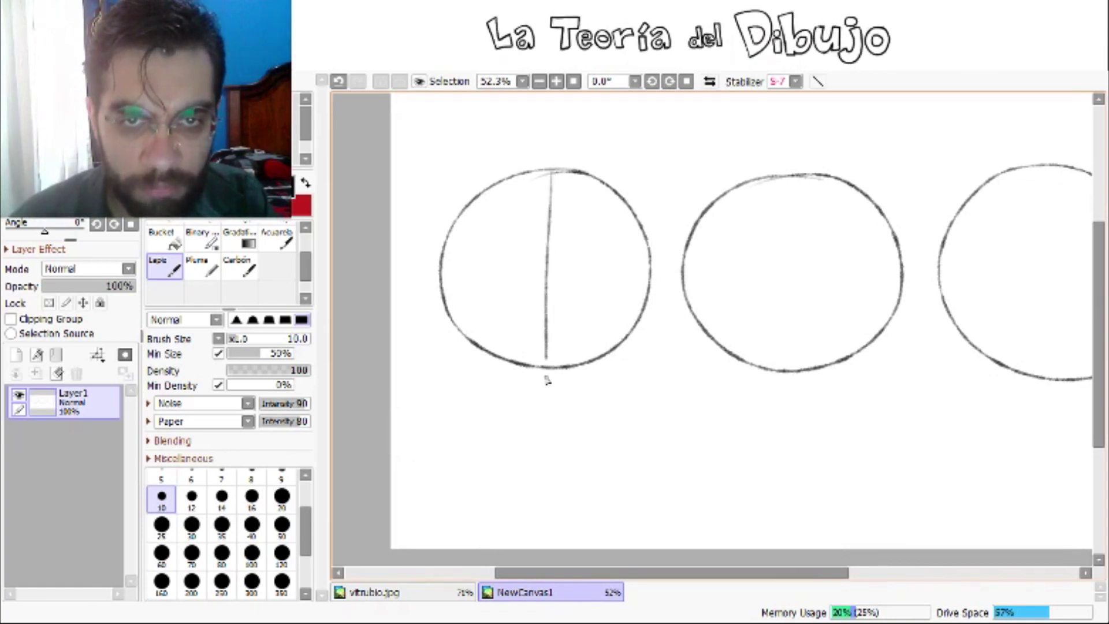
{"action": "left_click_drag", "start_coordinate": [444, 281], "coordinate": [652, 278]}
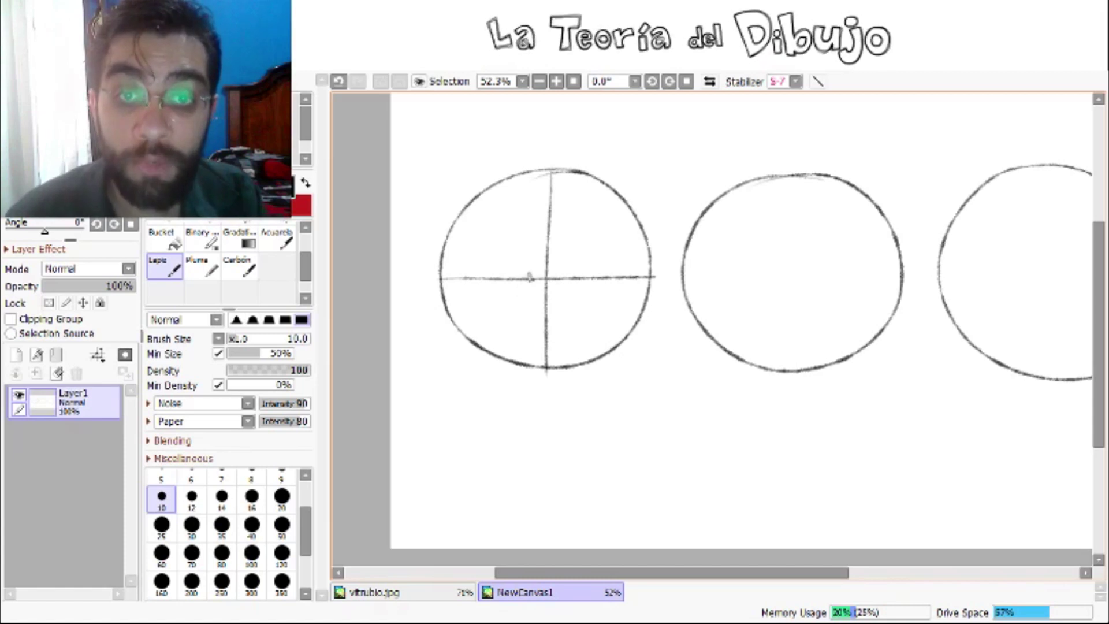
{"action": "left_click_drag", "start_coordinate": [452, 320], "coordinate": [643, 319]}
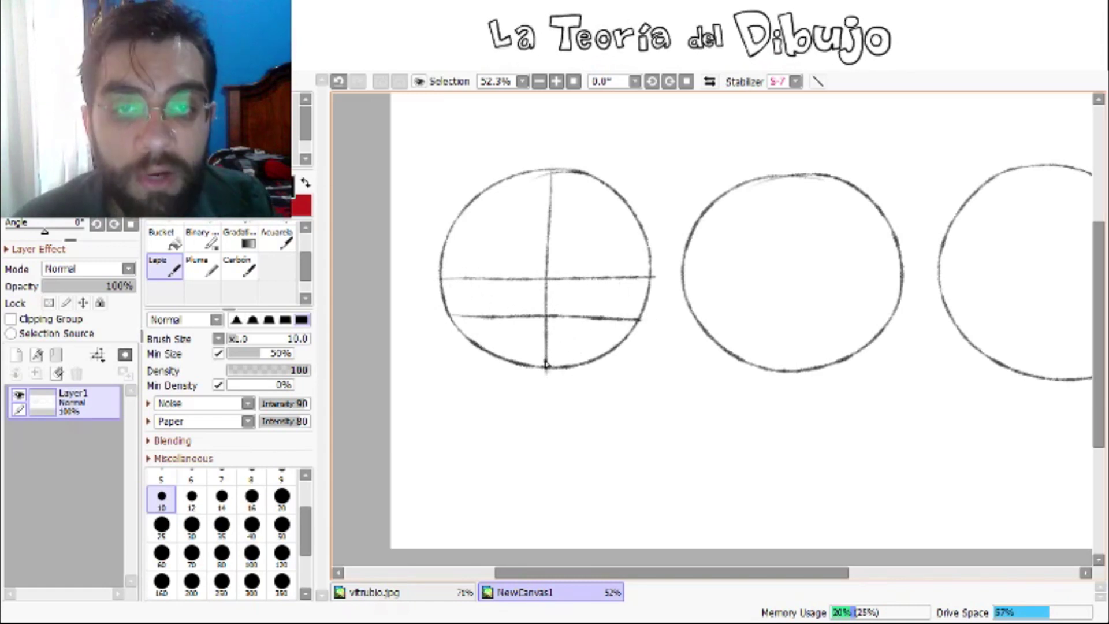
Step: Extend the first circle's vertical centre line down to the chin and sketch a rounded jaw on both sides
{"action": "left_click_drag", "start_coordinate": [547, 377], "coordinate": [547, 426]}
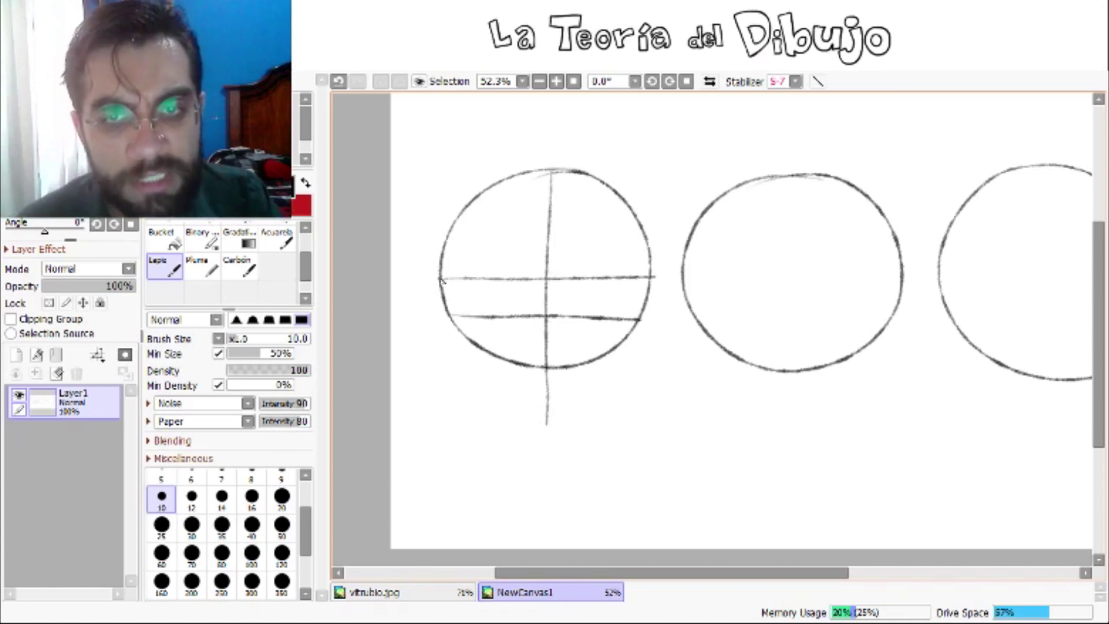
{"action": "left_click_drag", "start_coordinate": [440, 284], "coordinate": [443, 357]}
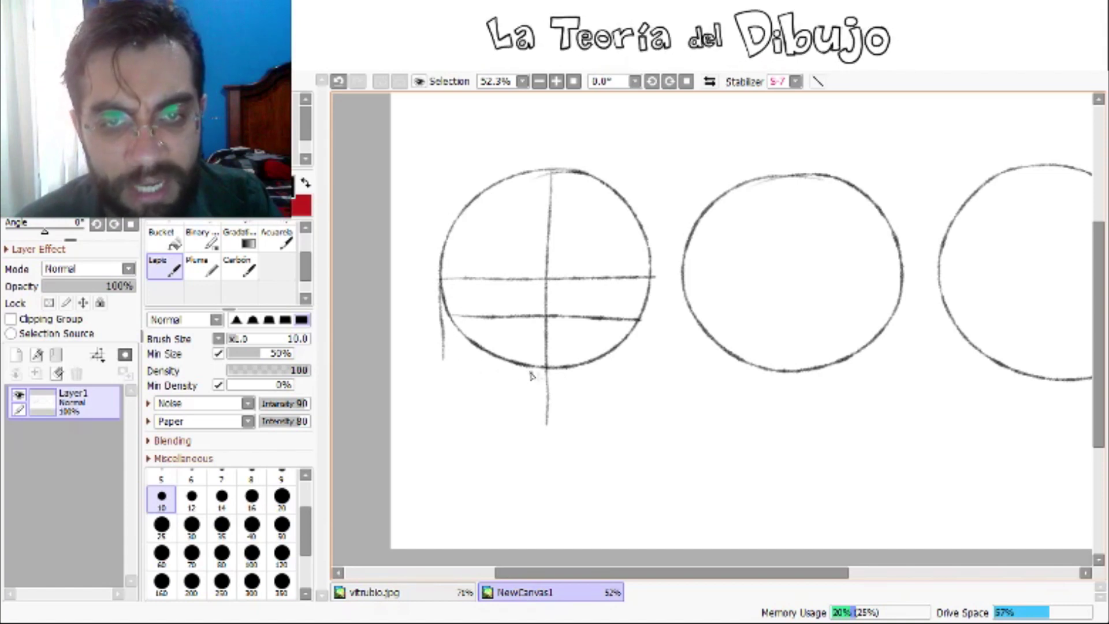
{"action": "mouse_move", "coordinate": [446, 362]}
{"action": "left_mouse_down"}
{"action": "mouse_move", "coordinate": [484, 416]}
{"action": "mouse_move", "coordinate": [553, 444]}
{"action": "mouse_move", "coordinate": [549, 430]}
{"action": "mouse_move", "coordinate": [593, 418]}
{"action": "mouse_move", "coordinate": [638, 383]}
{"action": "mouse_move", "coordinate": [648, 298]}
{"action": "left_mouse_up"}
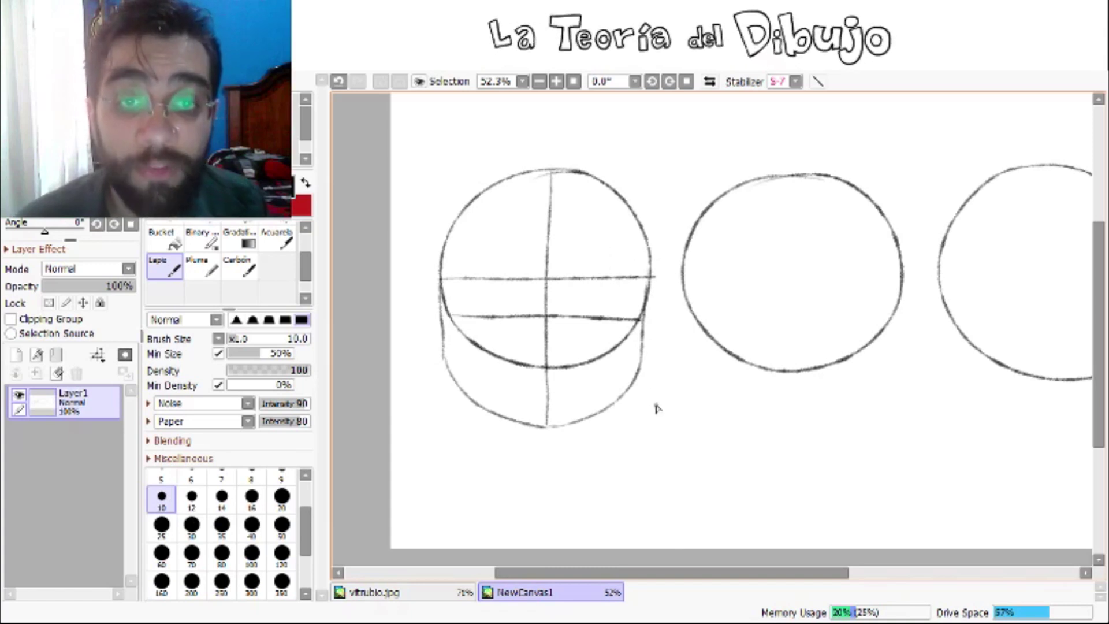
Step: With the Pluma brush, draw two almond-shaped eyes with round irises on the eye line and an arched eyebrow above each
{"action": "scroll", "coordinate": [567, 267], "scroll_direction": "up", "scroll_amount": 2}
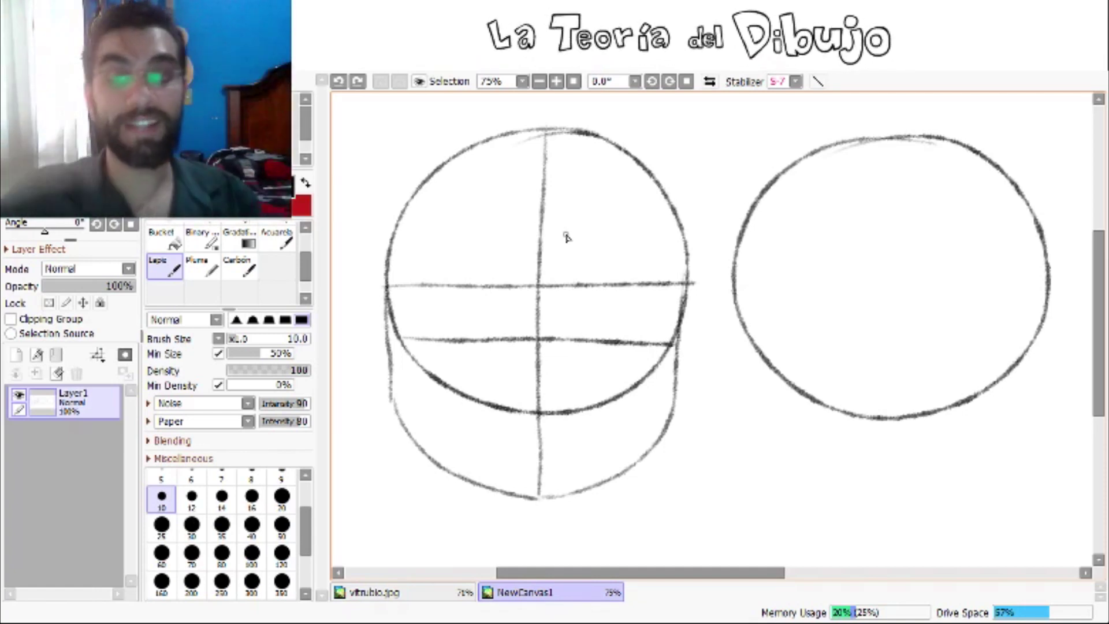
{"action": "key", "text": "n"}
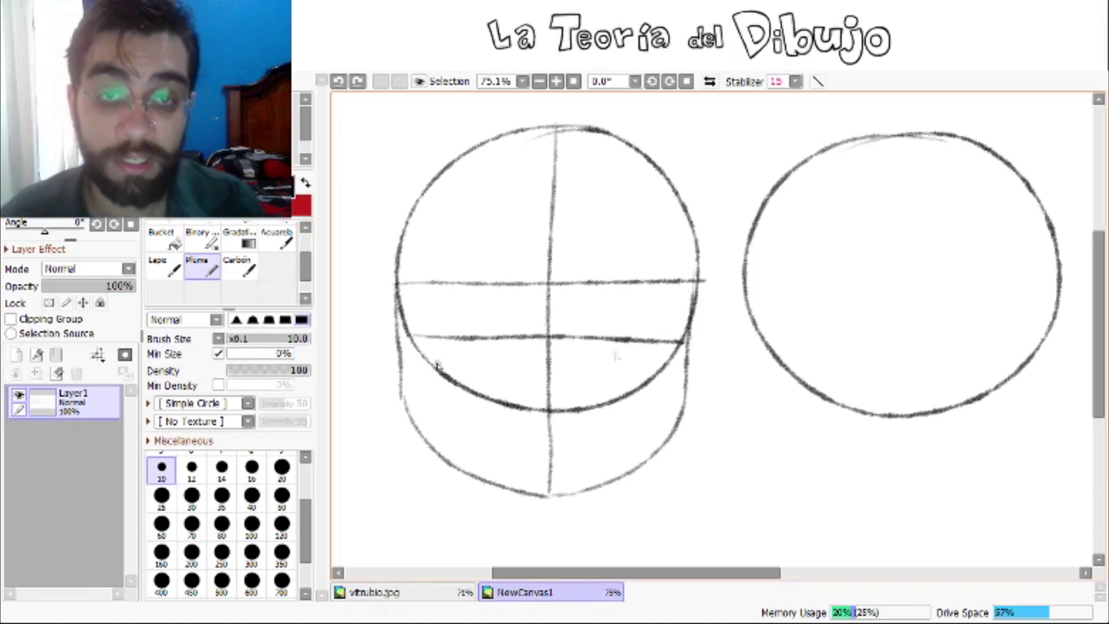
{"action": "scroll", "coordinate": [490, 339], "scroll_direction": "up", "scroll_amount": 4}
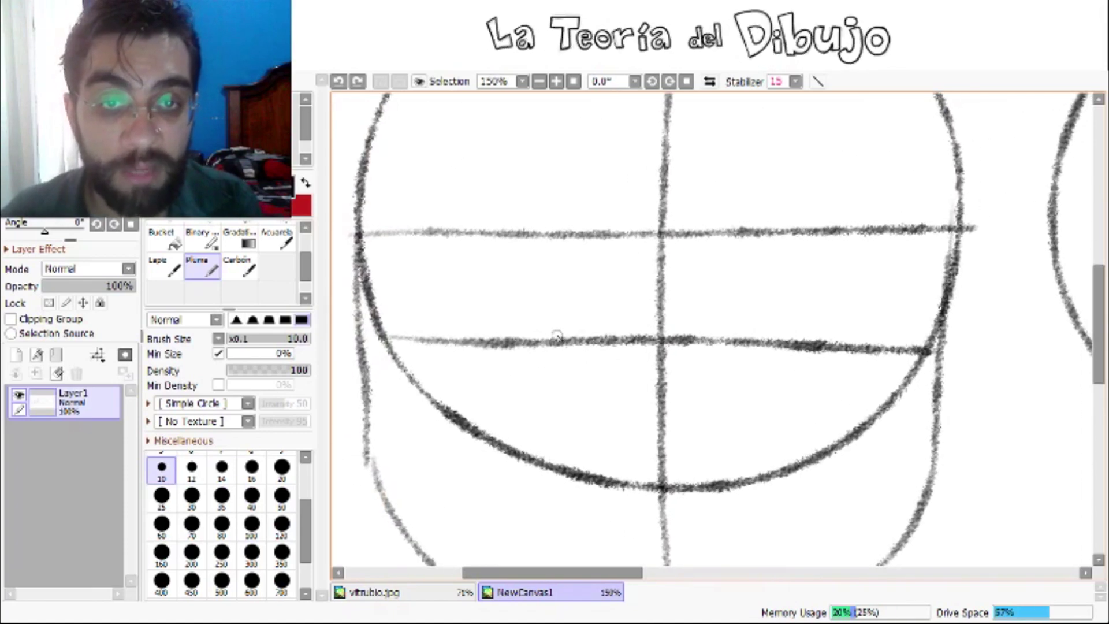
{"action": "mouse_move", "coordinate": [459, 339]}
{"action": "left_mouse_down"}
{"action": "mouse_move", "coordinate": [467, 328]}
{"action": "mouse_move", "coordinate": [567, 329]}
{"action": "mouse_move", "coordinate": [577, 340]}
{"action": "mouse_move", "coordinate": [508, 372]}
{"action": "mouse_move", "coordinate": [579, 350]}
{"action": "left_mouse_up"}
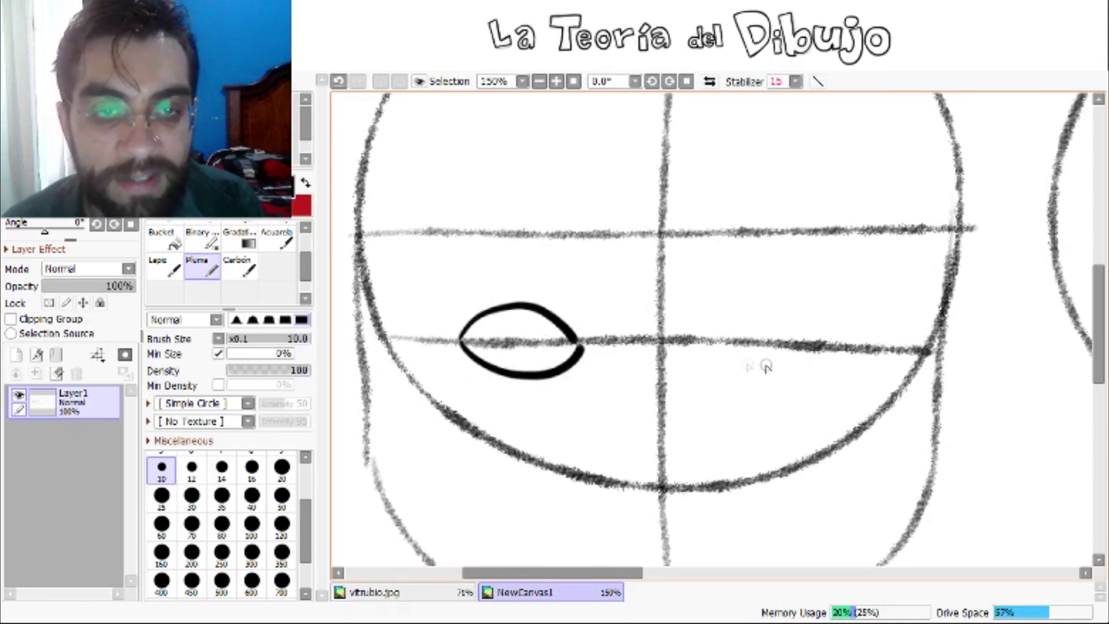
{"action": "left_click_drag", "start_coordinate": [718, 341], "coordinate": [719, 345]}
{"action": "mouse_move", "coordinate": [537, 305]}
{"action": "left_mouse_down"}
{"action": "mouse_move", "coordinate": [500, 322]}
{"action": "mouse_move", "coordinate": [512, 366]}
{"action": "mouse_move", "coordinate": [544, 352]}
{"action": "mouse_move", "coordinate": [520, 303]}
{"action": "left_mouse_up"}
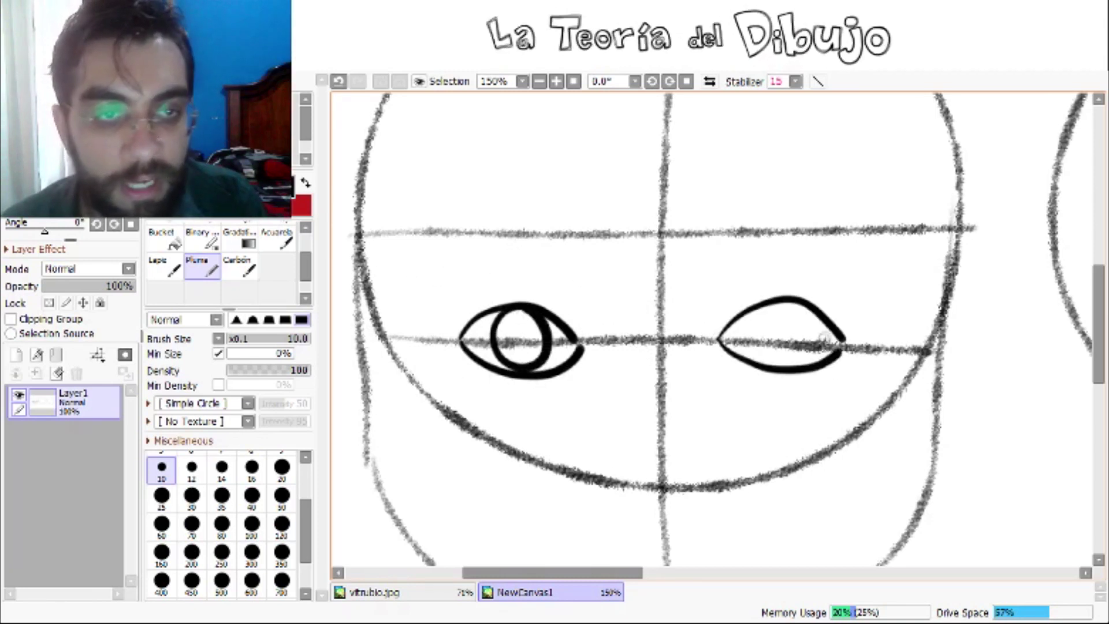
{"action": "mouse_move", "coordinate": [801, 302]}
{"action": "left_mouse_down"}
{"action": "mouse_move", "coordinate": [760, 317]}
{"action": "mouse_move", "coordinate": [768, 361]}
{"action": "mouse_move", "coordinate": [809, 359]}
{"action": "mouse_move", "coordinate": [809, 317]}
{"action": "mouse_move", "coordinate": [769, 306]}
{"action": "left_mouse_up"}
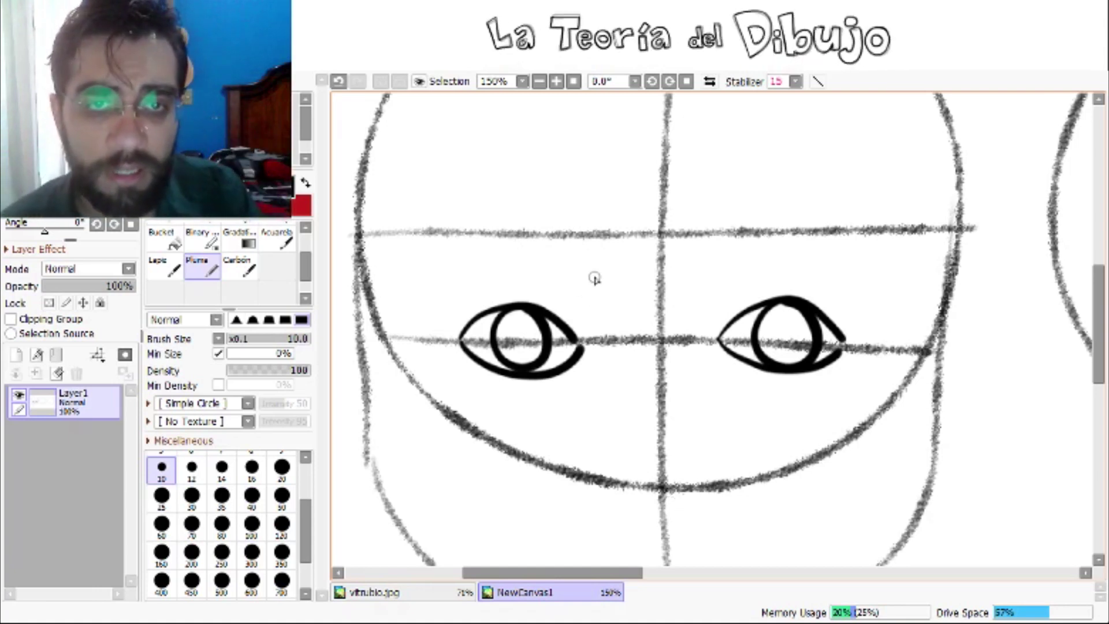
{"action": "mouse_move", "coordinate": [587, 284]}
{"action": "left_mouse_down"}
{"action": "mouse_move", "coordinate": [562, 262]}
{"action": "mouse_move", "coordinate": [446, 276]}
{"action": "left_mouse_up"}
{"action": "mouse_move", "coordinate": [716, 284]}
{"action": "left_mouse_down"}
{"action": "mouse_move", "coordinate": [786, 248]}
{"action": "mouse_move", "coordinate": [857, 279]}
{"action": "left_mouse_up"}
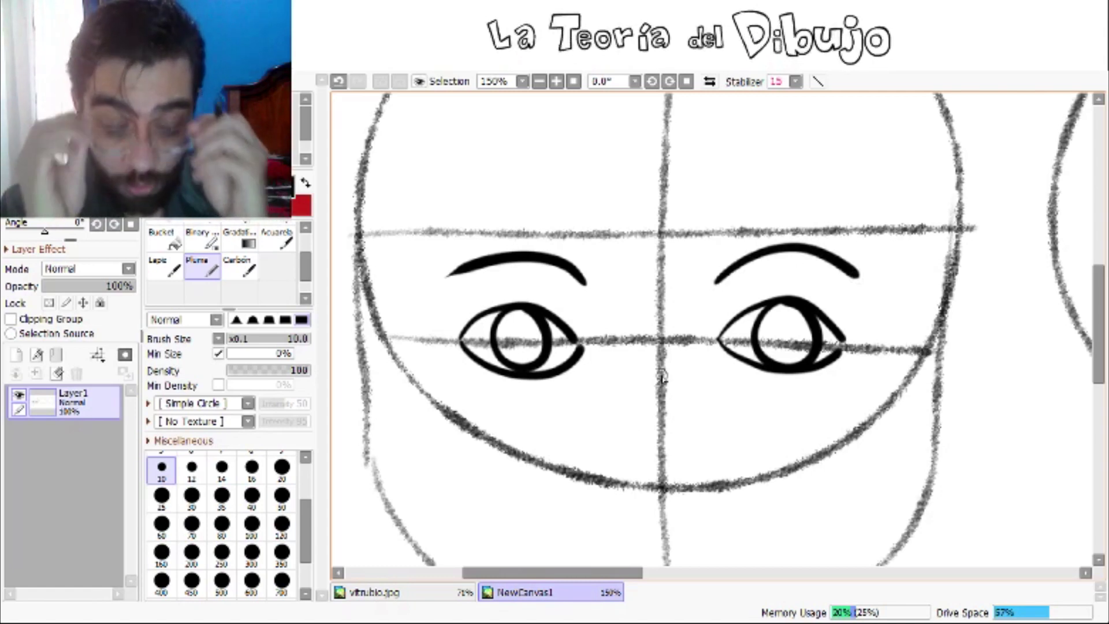
Step: Draw the nose as a vertical line from the eye line to the circle's base, ending in a V-shaped tip
{"action": "mouse_move", "coordinate": [659, 319]}
{"action": "left_mouse_down"}
{"action": "mouse_move", "coordinate": [658, 359]}
{"action": "mouse_move", "coordinate": [646, 335]}
{"action": "mouse_move", "coordinate": [677, 339]}
{"action": "left_mouse_up"}
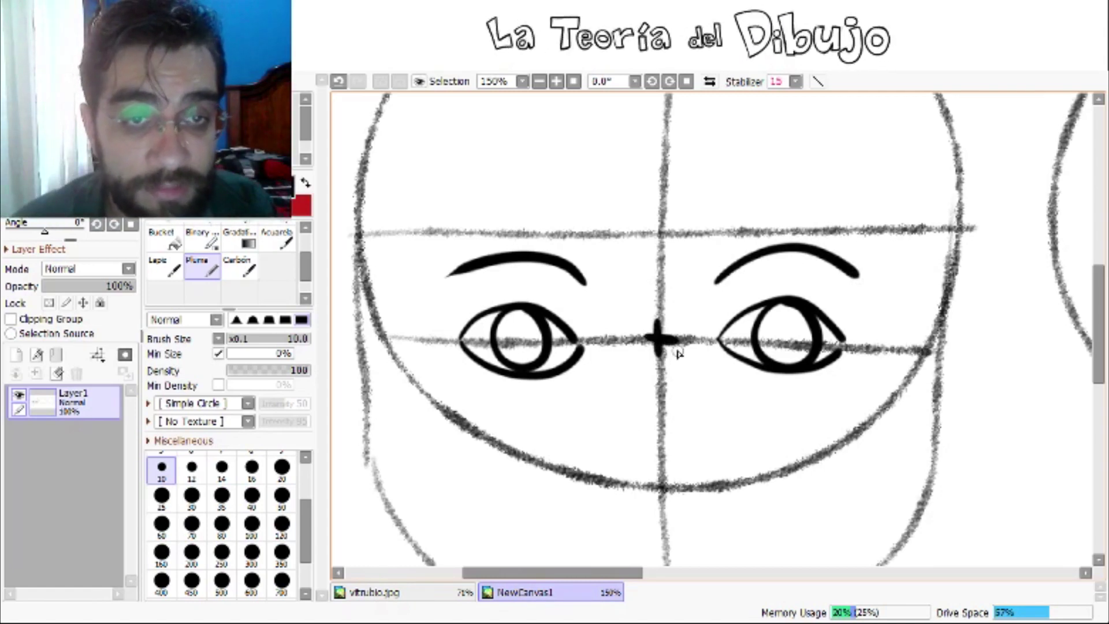
{"action": "mouse_move", "coordinate": [662, 465]}
{"action": "left_mouse_down"}
{"action": "mouse_move", "coordinate": [664, 503]}
{"action": "mouse_move", "coordinate": [691, 489]}
{"action": "left_mouse_up"}
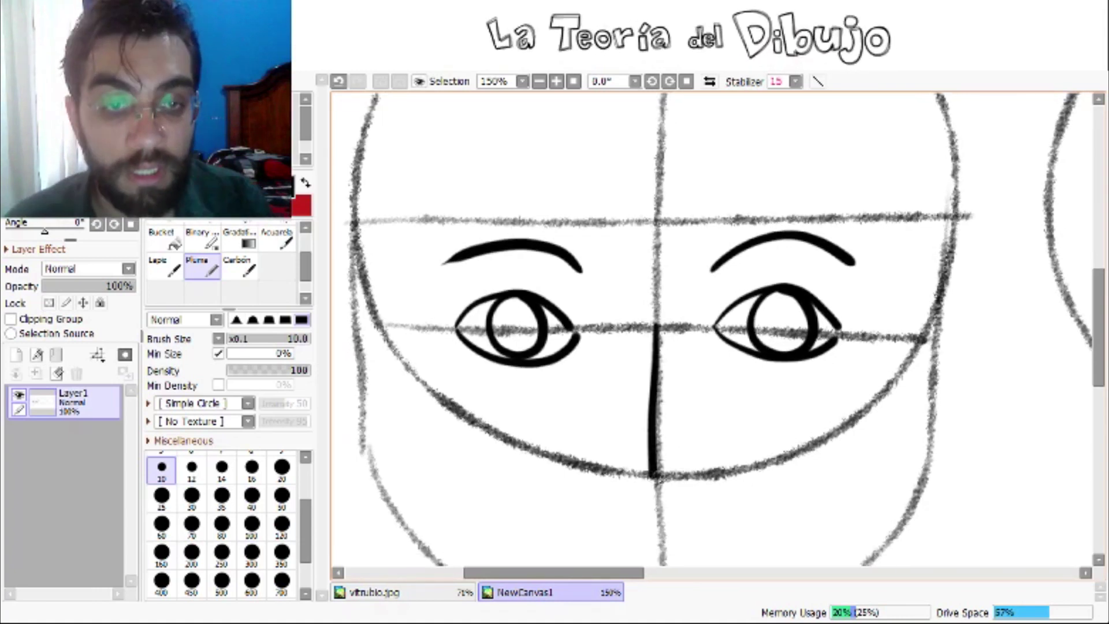
{"action": "mouse_move", "coordinate": [659, 478]}
{"action": "left_mouse_down"}
{"action": "mouse_move", "coordinate": [610, 444]}
{"action": "mouse_move", "coordinate": [688, 461]}
{"action": "mouse_move", "coordinate": [712, 444]}
{"action": "left_mouse_up"}
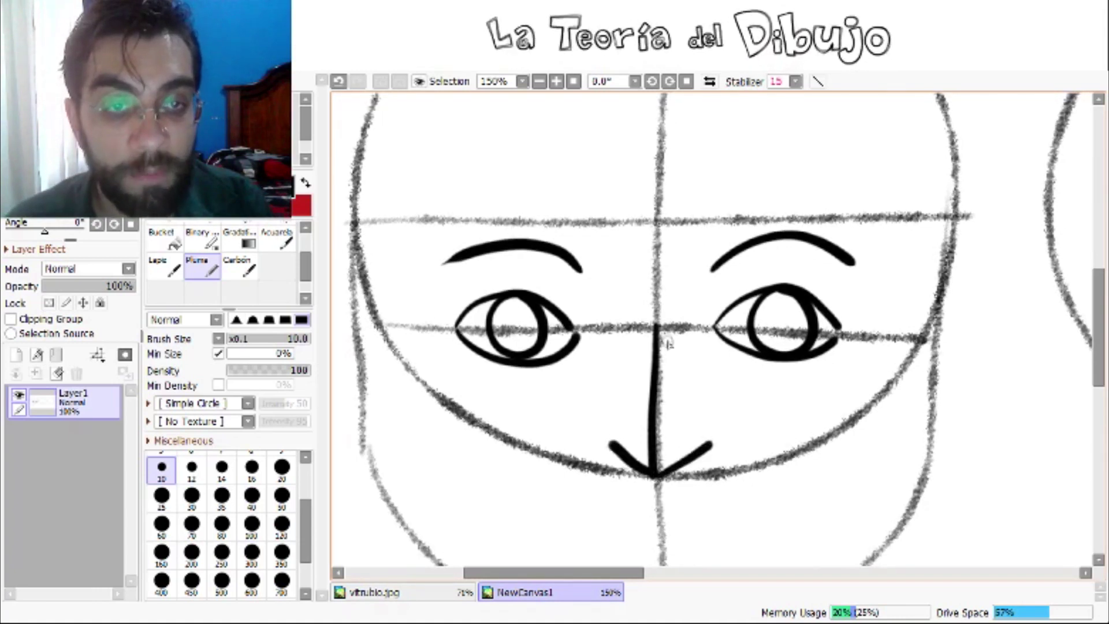
Step: Add a slanted edge along one side of the nose and fill the wedge with diagonal hatching as a shadow
{"action": "left_click_drag", "start_coordinate": [660, 329], "coordinate": [702, 433]}
{"action": "left_click_drag", "start_coordinate": [662, 381], "coordinate": [672, 364]}
{"action": "left_click_drag", "start_coordinate": [660, 401], "coordinate": [680, 372]}
{"action": "left_click_drag", "start_coordinate": [664, 428], "coordinate": [692, 386]}
{"action": "left_click_drag", "start_coordinate": [658, 453], "coordinate": [694, 402]}
{"action": "mouse_move", "coordinate": [667, 463]}
{"action": "left_mouse_down"}
{"action": "mouse_move", "coordinate": [699, 418]}
{"action": "mouse_move", "coordinate": [700, 430]}
{"action": "left_mouse_up"}
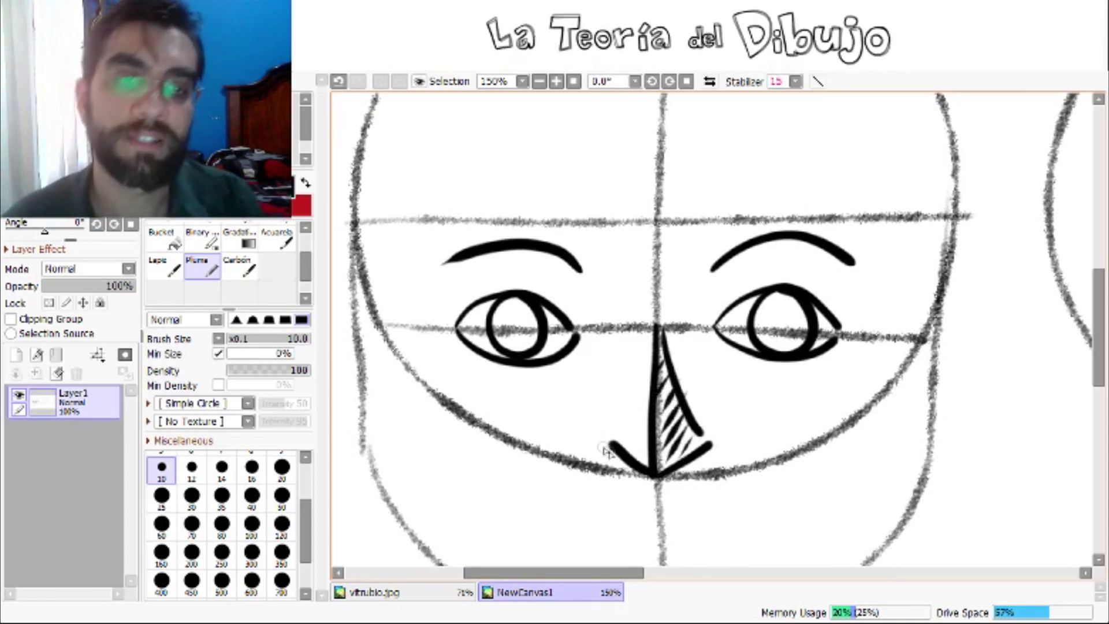
Step: Draw the mouth line midway between nose and chin, with a short lower-lip stroke beneath it
{"action": "left_click_drag", "start_coordinate": [607, 451], "coordinate": [549, 389]}
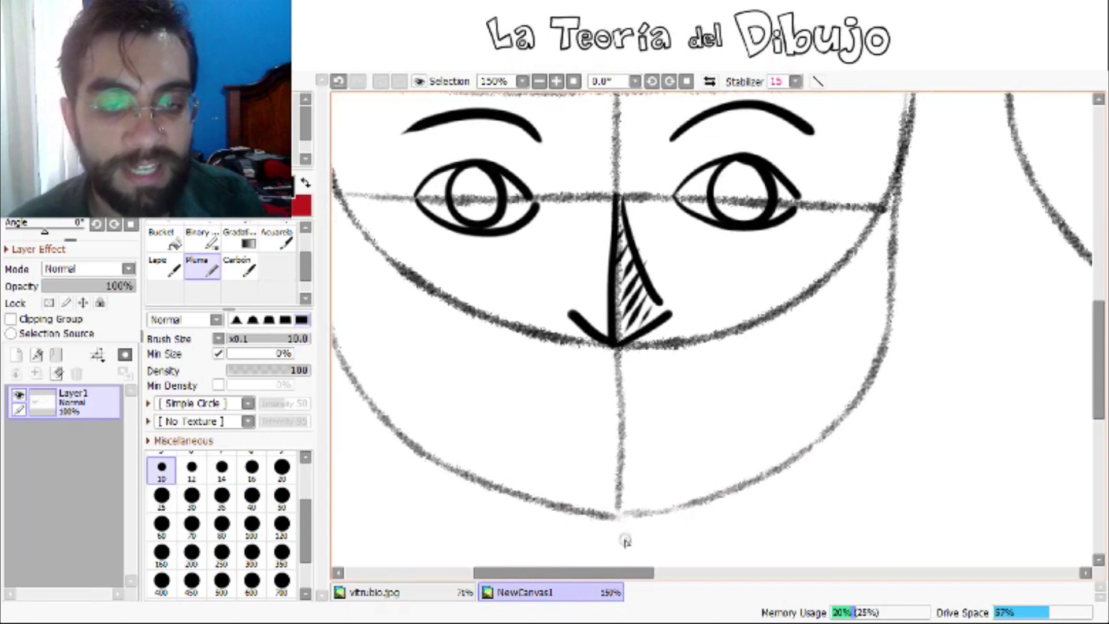
{"action": "left_click_drag", "start_coordinate": [537, 396], "coordinate": [702, 396]}
{"action": "left_click_drag", "start_coordinate": [586, 422], "coordinate": [665, 435]}
{"action": "scroll", "coordinate": [570, 397], "scroll_direction": "down", "scroll_amount": 1}
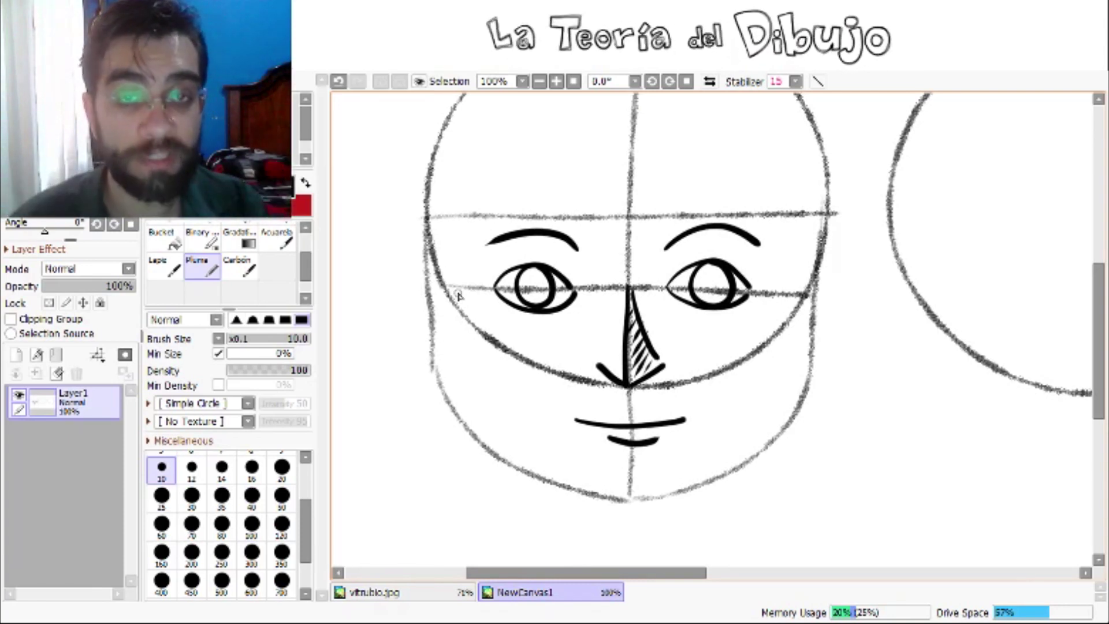
Step: Ink a rounded ear on each side of the head and the jaw contour running from ear to ear
{"action": "mouse_move", "coordinate": [444, 272]}
{"action": "left_mouse_down"}
{"action": "mouse_move", "coordinate": [405, 261]}
{"action": "mouse_move", "coordinate": [389, 290]}
{"action": "mouse_move", "coordinate": [400, 324]}
{"action": "mouse_move", "coordinate": [448, 338]}
{"action": "left_mouse_up"}
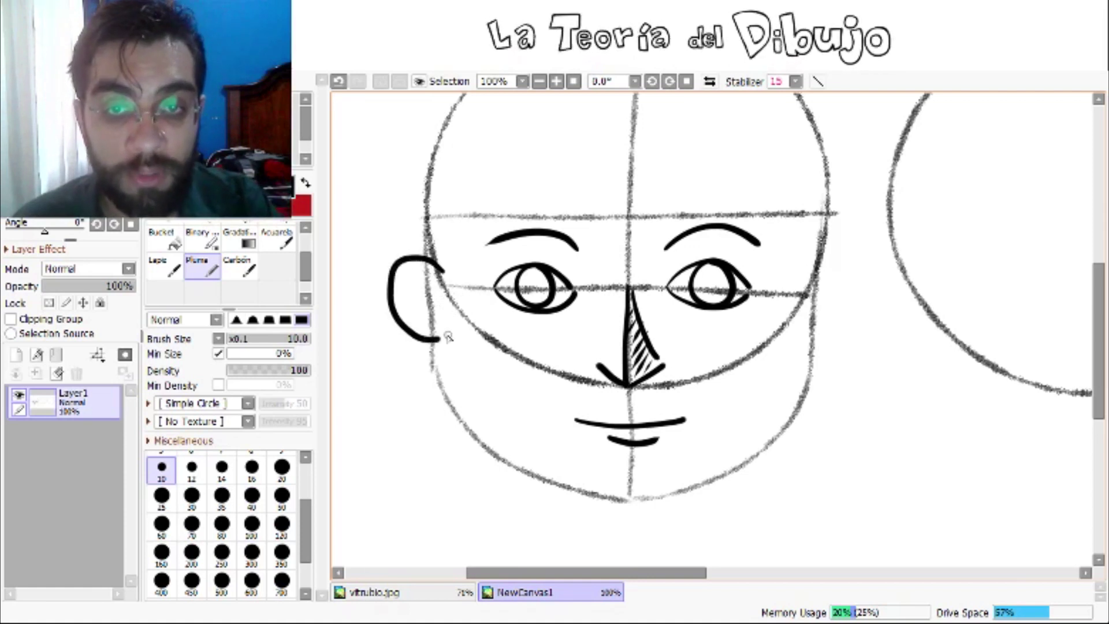
{"action": "mouse_move", "coordinate": [809, 269]}
{"action": "left_mouse_down"}
{"action": "mouse_move", "coordinate": [857, 273]}
{"action": "mouse_move", "coordinate": [850, 326]}
{"action": "mouse_move", "coordinate": [815, 346]}
{"action": "left_mouse_up"}
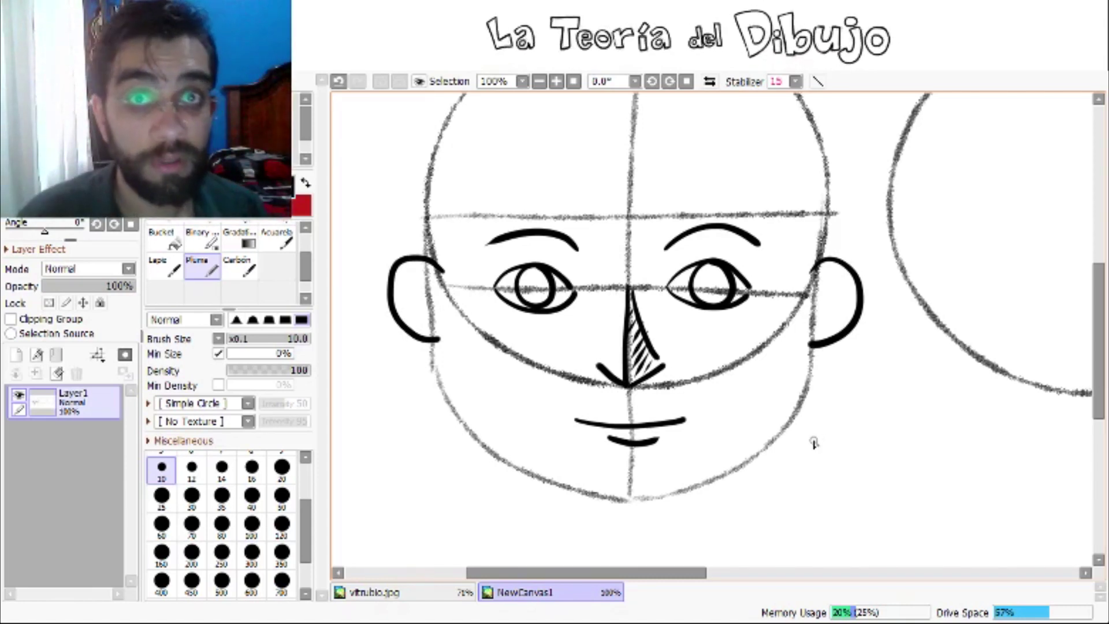
{"action": "mouse_move", "coordinate": [400, 358]}
{"action": "left_mouse_down"}
{"action": "mouse_move", "coordinate": [413, 426]}
{"action": "mouse_move", "coordinate": [456, 480]}
{"action": "mouse_move", "coordinate": [583, 539]}
{"action": "mouse_move", "coordinate": [717, 470]}
{"action": "mouse_move", "coordinate": [756, 428]}
{"action": "mouse_move", "coordinate": [774, 353]}
{"action": "mouse_move", "coordinate": [761, 360]}
{"action": "left_mouse_up"}
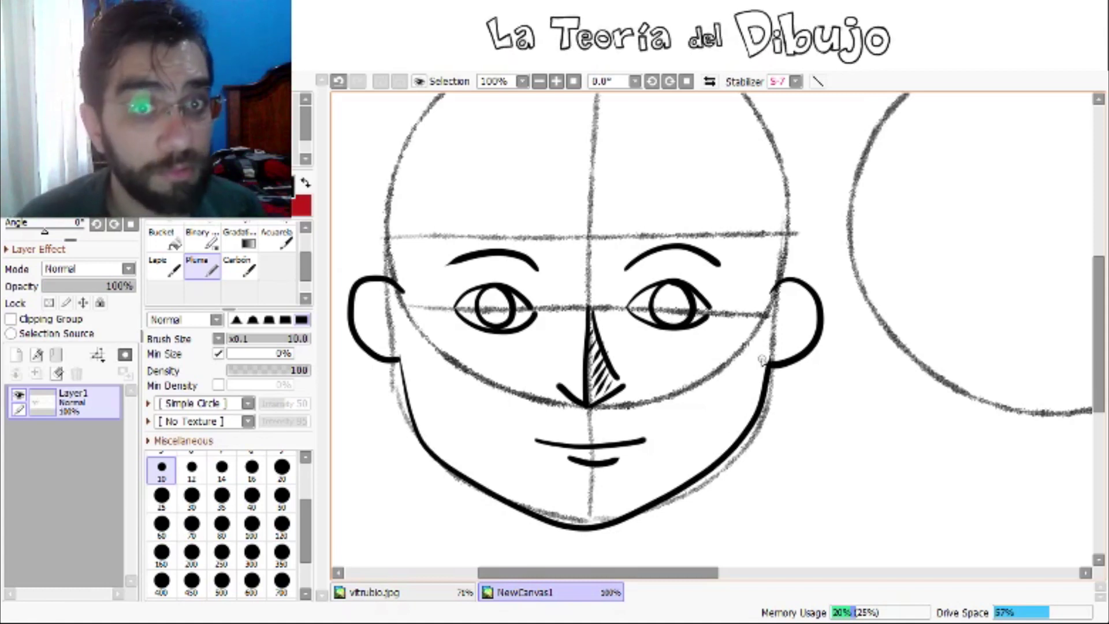
Step: Ink the hairline with pointed fringe strands across the forehead and side edges running down to the ears
{"action": "scroll", "coordinate": [762, 360], "scroll_direction": "up", "scroll_amount": 3}
{"action": "left_click_drag", "start_coordinate": [592, 306], "coordinate": [569, 314]}
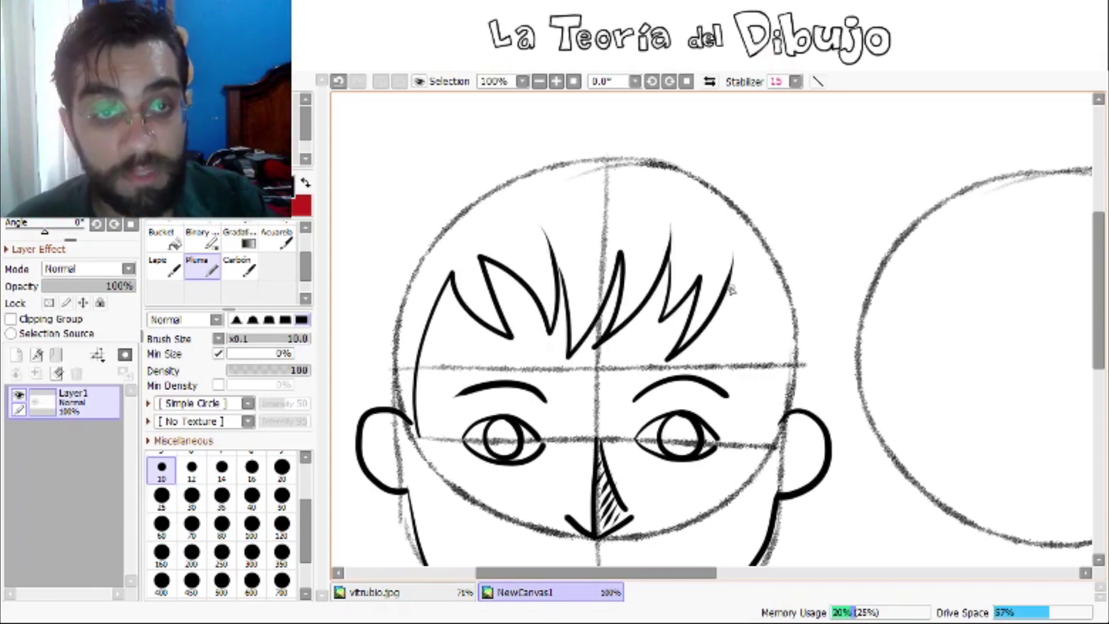
{"action": "mouse_move", "coordinate": [730, 284]}
{"action": "left_mouse_down"}
{"action": "mouse_move", "coordinate": [710, 349]}
{"action": "mouse_move", "coordinate": [761, 282]}
{"action": "left_mouse_up"}
{"action": "left_click_drag", "start_coordinate": [750, 323], "coordinate": [769, 441]}
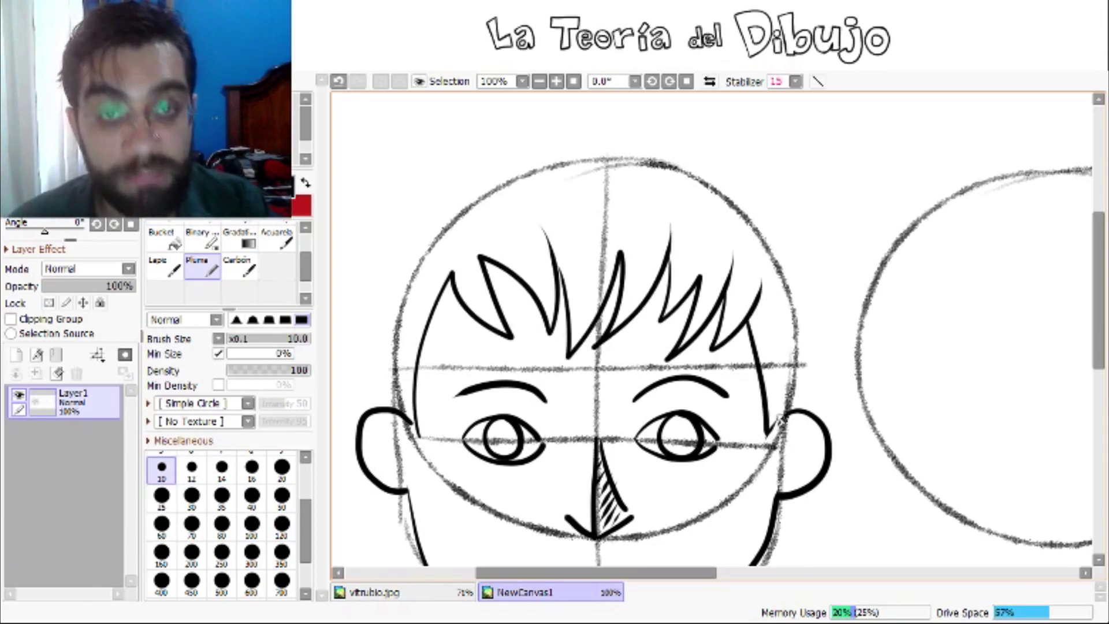
Step: Ink a spiky outer hair contour around the top and sides of the head down to both ears
{"action": "scroll", "coordinate": [780, 418], "scroll_direction": "up", "scroll_amount": 3}
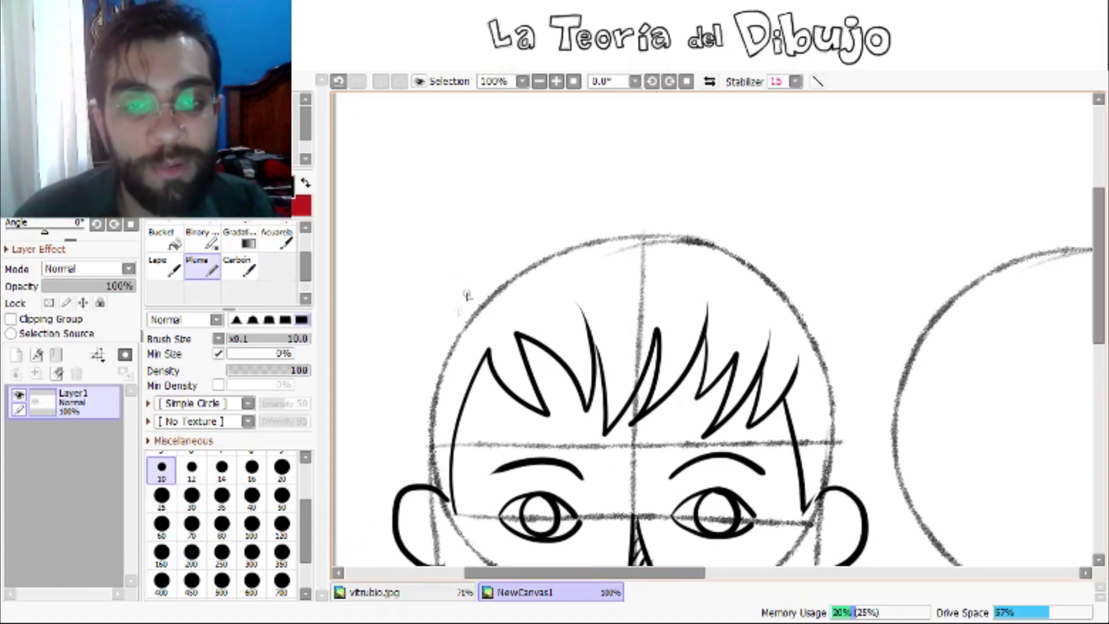
{"action": "mouse_move", "coordinate": [480, 311]}
{"action": "left_mouse_down"}
{"action": "mouse_move", "coordinate": [483, 184]}
{"action": "mouse_move", "coordinate": [490, 257]}
{"action": "mouse_move", "coordinate": [543, 193]}
{"action": "mouse_move", "coordinate": [532, 243]}
{"action": "mouse_move", "coordinate": [589, 247]}
{"action": "left_mouse_up"}
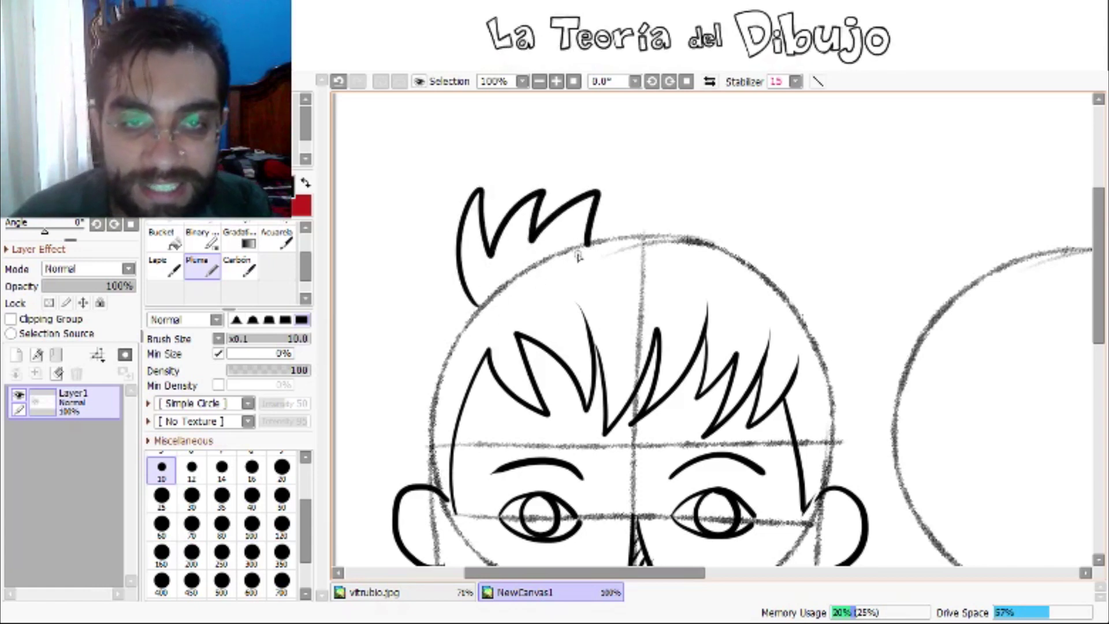
{"action": "key", "text": "ctrl+z"}
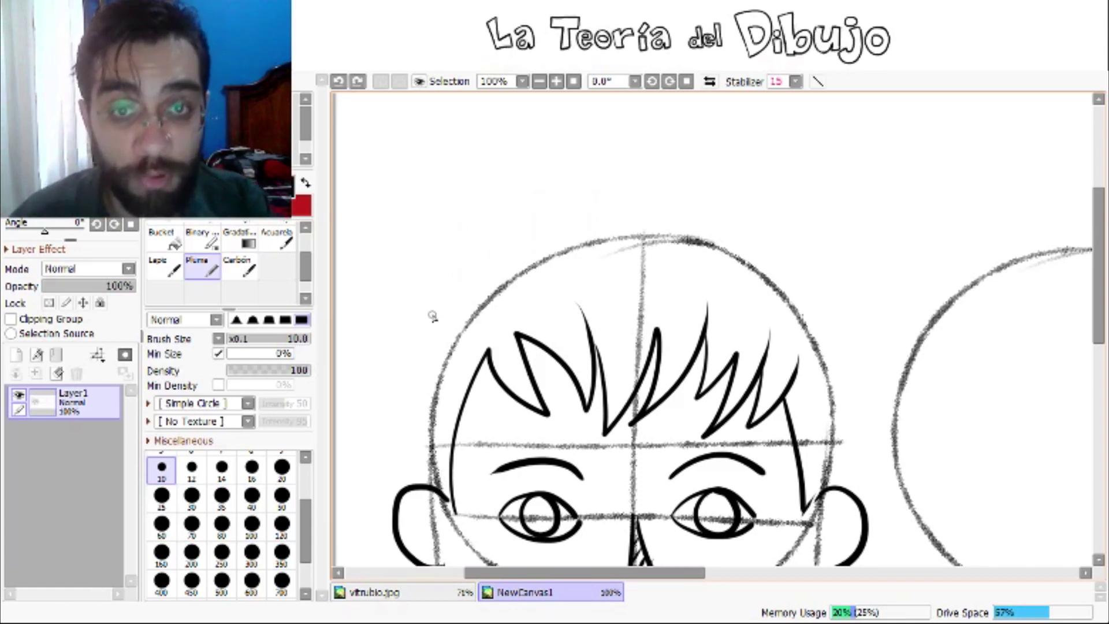
{"action": "mouse_move", "coordinate": [452, 310]}
{"action": "left_mouse_down"}
{"action": "mouse_move", "coordinate": [460, 261]}
{"action": "mouse_move", "coordinate": [522, 146]}
{"action": "mouse_move", "coordinate": [526, 209]}
{"action": "mouse_move", "coordinate": [675, 139]}
{"action": "mouse_move", "coordinate": [619, 182]}
{"action": "mouse_move", "coordinate": [717, 158]}
{"action": "mouse_move", "coordinate": [800, 196]}
{"action": "mouse_move", "coordinate": [765, 220]}
{"action": "mouse_move", "coordinate": [884, 268]}
{"action": "mouse_move", "coordinate": [811, 271]}
{"action": "mouse_move", "coordinate": [850, 345]}
{"action": "left_mouse_up"}
{"action": "mouse_move", "coordinate": [451, 303]}
{"action": "left_mouse_down"}
{"action": "mouse_move", "coordinate": [427, 303]}
{"action": "mouse_move", "coordinate": [367, 356]}
{"action": "mouse_move", "coordinate": [405, 352]}
{"action": "mouse_move", "coordinate": [379, 420]}
{"action": "mouse_move", "coordinate": [409, 411]}
{"action": "mouse_move", "coordinate": [400, 442]}
{"action": "left_mouse_up"}
{"action": "mouse_move", "coordinate": [852, 318]}
{"action": "left_mouse_down"}
{"action": "mouse_move", "coordinate": [664, 231]}
{"action": "mouse_move", "coordinate": [687, 317]}
{"action": "mouse_move", "coordinate": [647, 370]}
{"action": "left_mouse_up"}
{"action": "left_click_drag", "start_coordinate": [647, 370], "coordinate": [638, 378]}
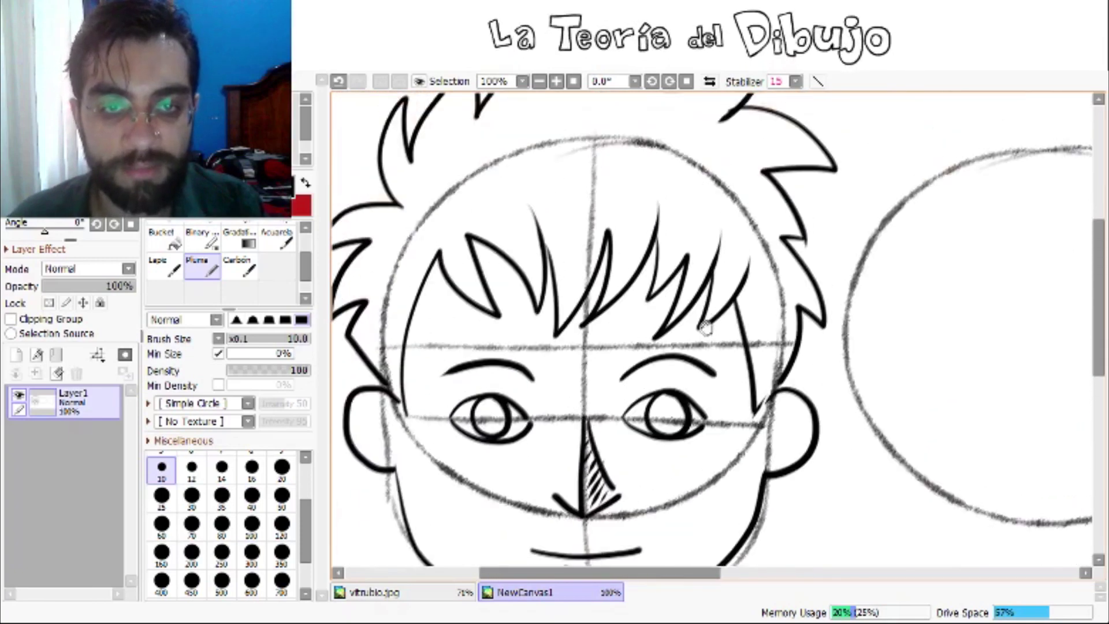
Step: Handwrite the caption "VISTA FRONTAL" on two lines beneath the finished face
{"action": "scroll", "coordinate": [465, 502], "scroll_direction": "down", "scroll_amount": 3}
{"action": "mouse_move", "coordinate": [438, 458]}
{"action": "left_mouse_down"}
{"action": "mouse_move", "coordinate": [468, 456]}
{"action": "mouse_move", "coordinate": [472, 490]}
{"action": "mouse_move", "coordinate": [520, 462]}
{"action": "mouse_move", "coordinate": [543, 483]}
{"action": "left_mouse_up"}
{"action": "mouse_move", "coordinate": [470, 503]}
{"action": "left_mouse_down"}
{"action": "mouse_move", "coordinate": [467, 538]}
{"action": "mouse_move", "coordinate": [493, 505]}
{"action": "mouse_move", "coordinate": [502, 529]}
{"action": "mouse_move", "coordinate": [520, 527]}
{"action": "mouse_move", "coordinate": [531, 504]}
{"action": "mouse_move", "coordinate": [581, 535]}
{"action": "left_mouse_up"}
{"action": "left_click_drag", "start_coordinate": [559, 525], "coordinate": [574, 524]}
{"action": "left_click_drag", "start_coordinate": [585, 497], "coordinate": [604, 543]}
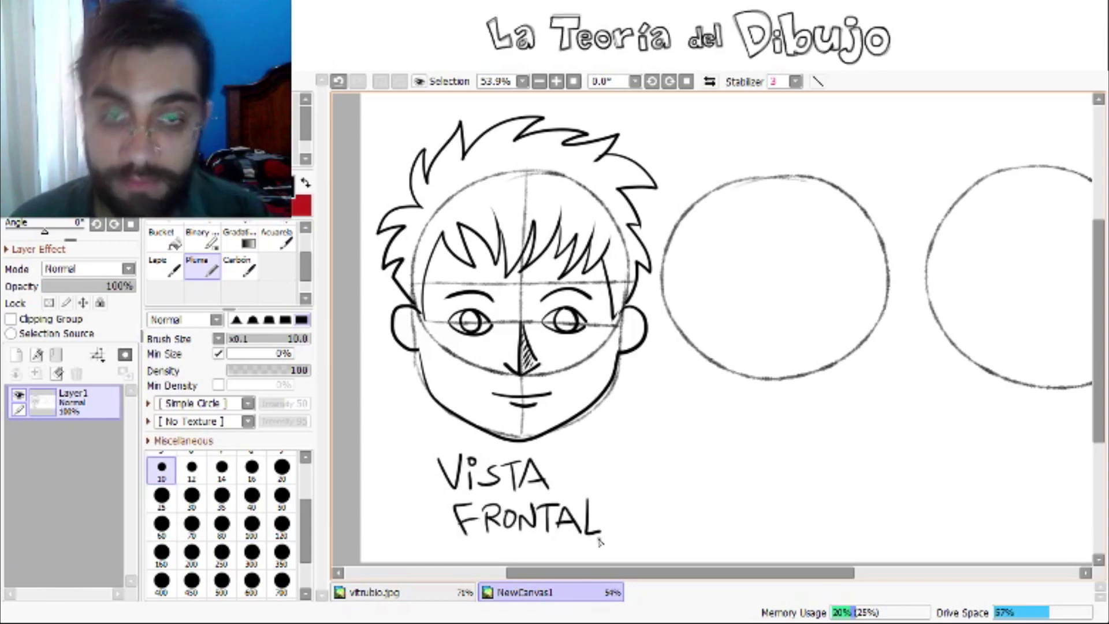
Step: Sketch a horizontal centre line across the third circle with the pencil brush
{"action": "mouse_move", "coordinate": [816, 301]}
{"action": "left_mouse_down"}
{"action": "mouse_move", "coordinate": [666, 284]}
{"action": "mouse_move", "coordinate": [625, 291]}
{"action": "mouse_move", "coordinate": [725, 362]}
{"action": "mouse_move", "coordinate": [577, 359]}
{"action": "left_mouse_up"}
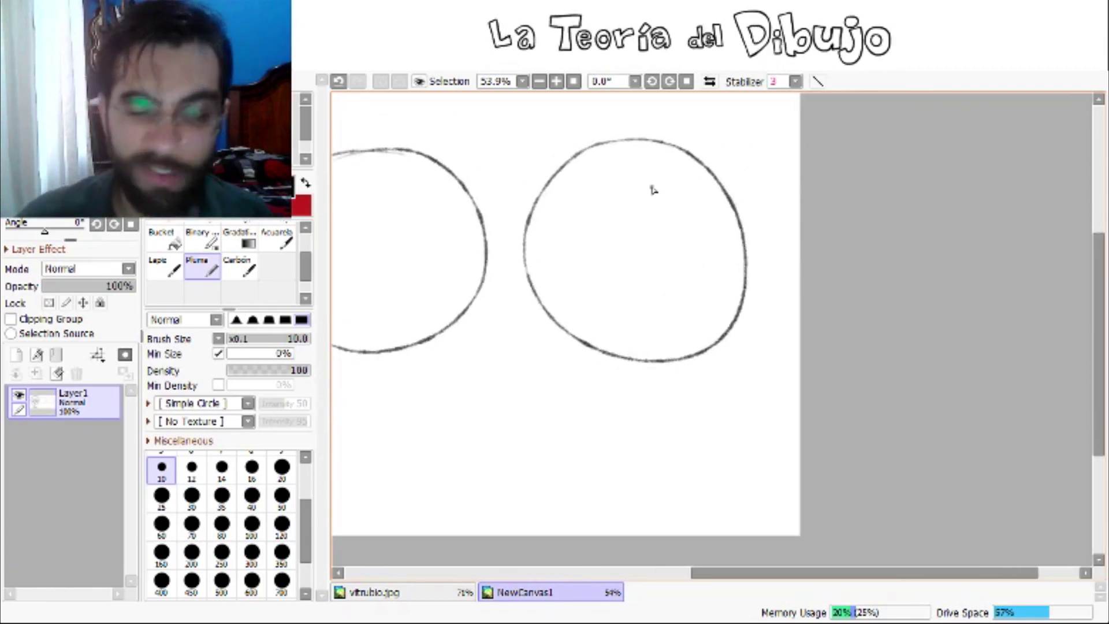
{"action": "key", "text": "n"}
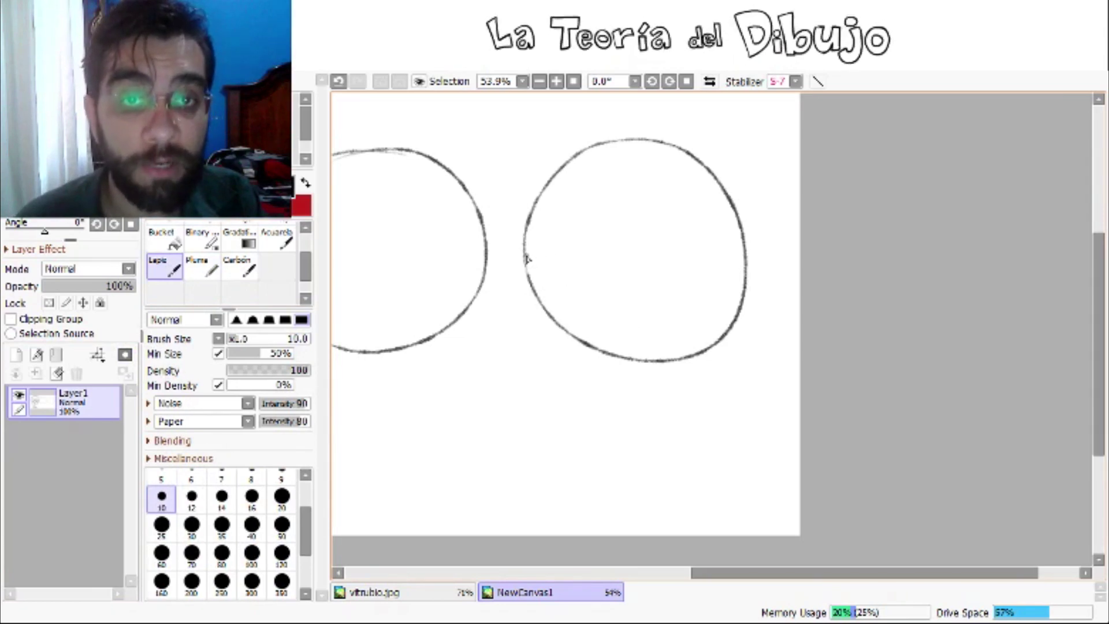
{"action": "left_click_drag", "start_coordinate": [574, 254], "coordinate": [749, 260]}
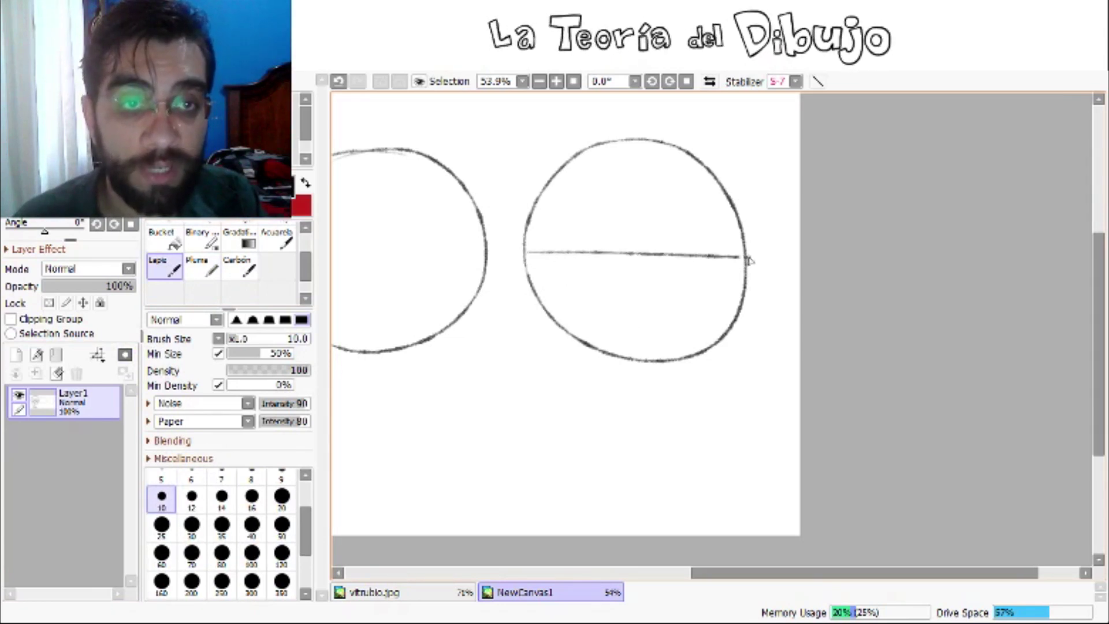
Step: Sketch a vertical centre line through the third circle, extended below it, and an eye line across the circle's lower half
{"action": "left_click_drag", "start_coordinate": [641, 194], "coordinate": [636, 361]}
{"action": "left_click_drag", "start_coordinate": [540, 303], "coordinate": [750, 307]}
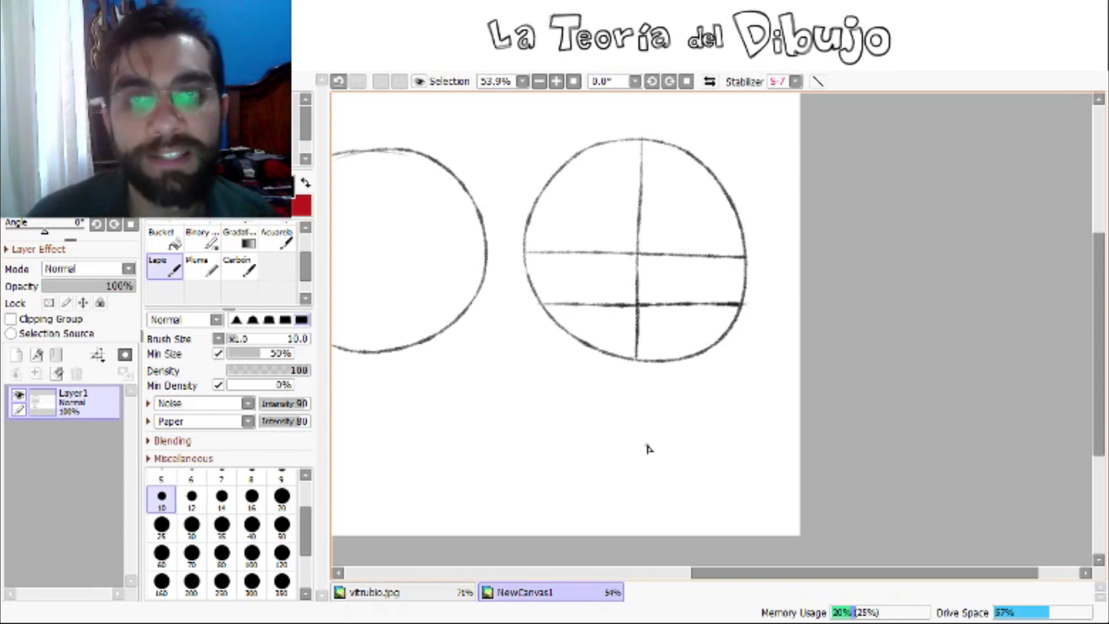
{"action": "left_click_drag", "start_coordinate": [637, 356], "coordinate": [638, 392]}
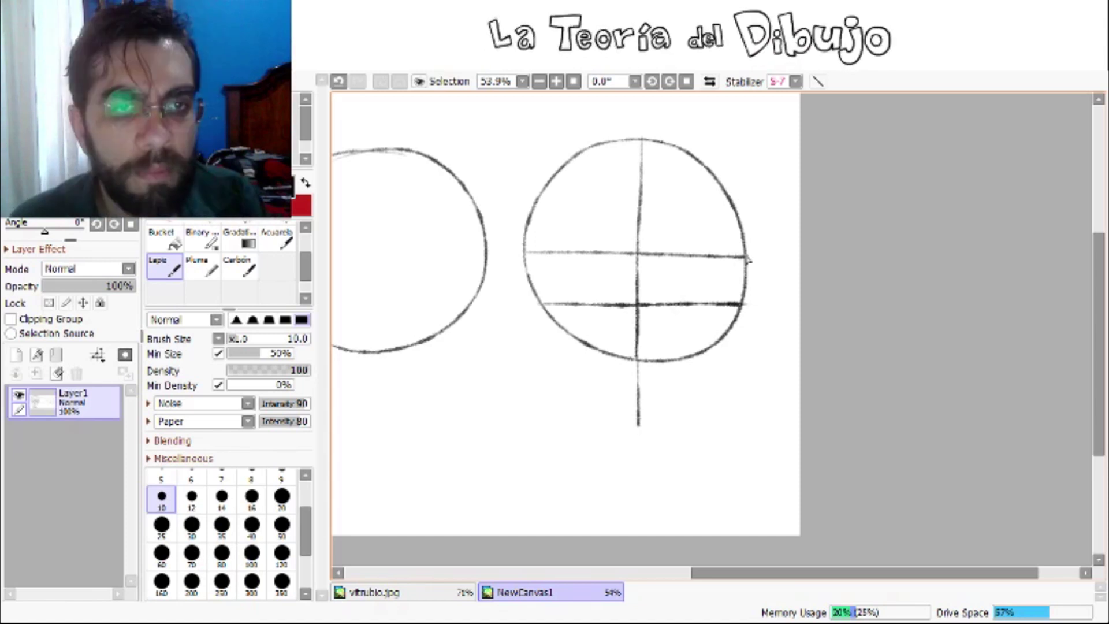
Step: Sketch the profile's jaw block with a front face line, a flat chin line and a curved jawline inside it
{"action": "left_click_drag", "start_coordinate": [744, 319], "coordinate": [733, 420]}
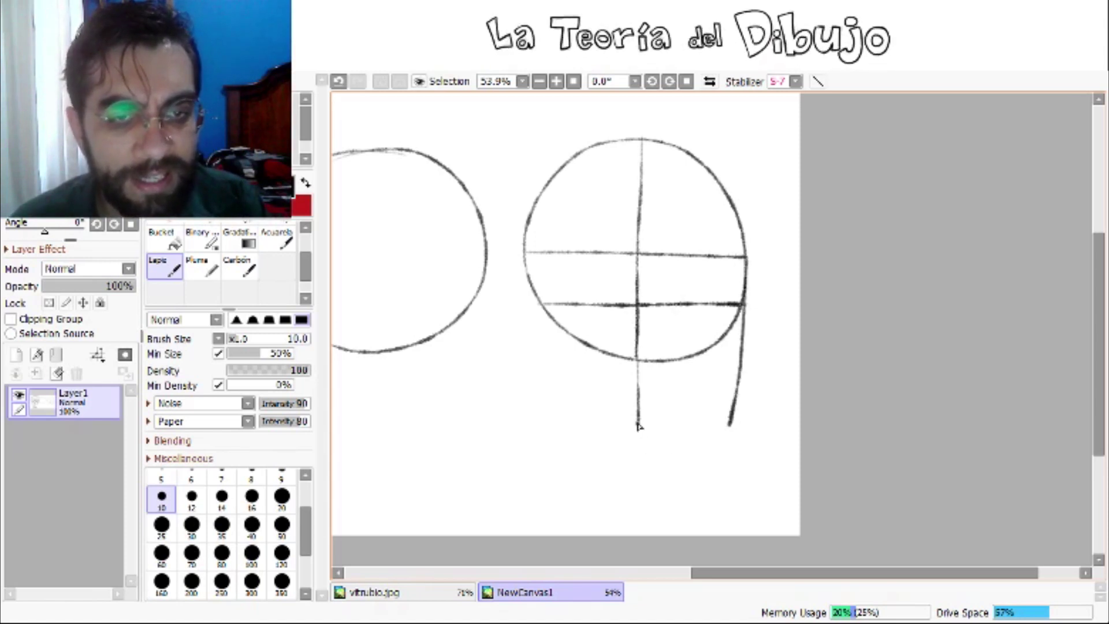
{"action": "left_click_drag", "start_coordinate": [639, 428], "coordinate": [731, 430]}
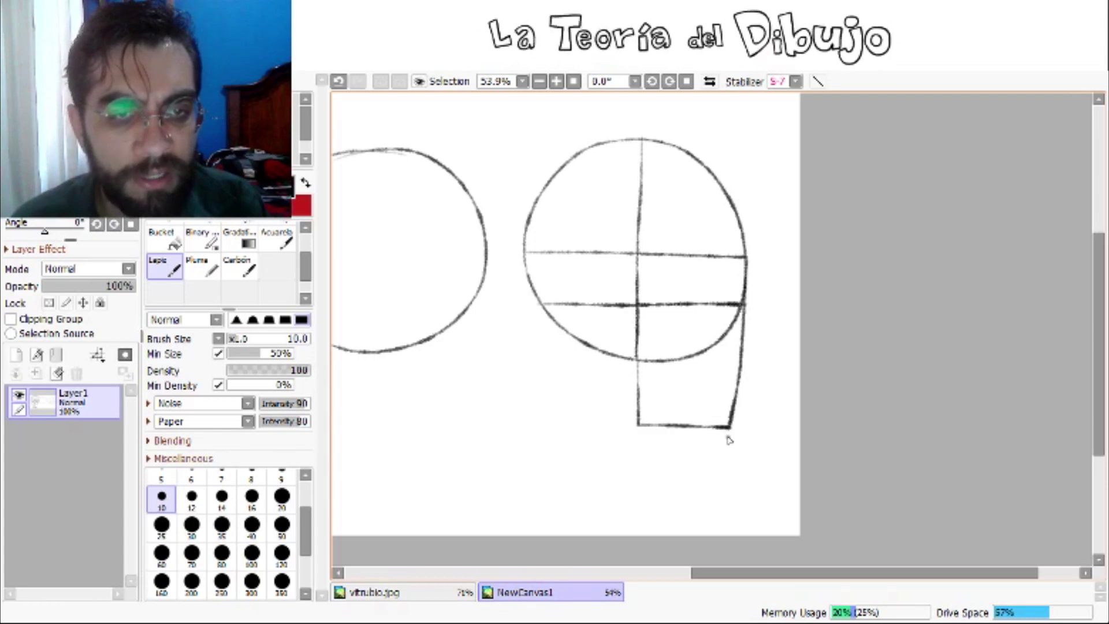
{"action": "left_click_drag", "start_coordinate": [657, 402], "coordinate": [715, 430]}
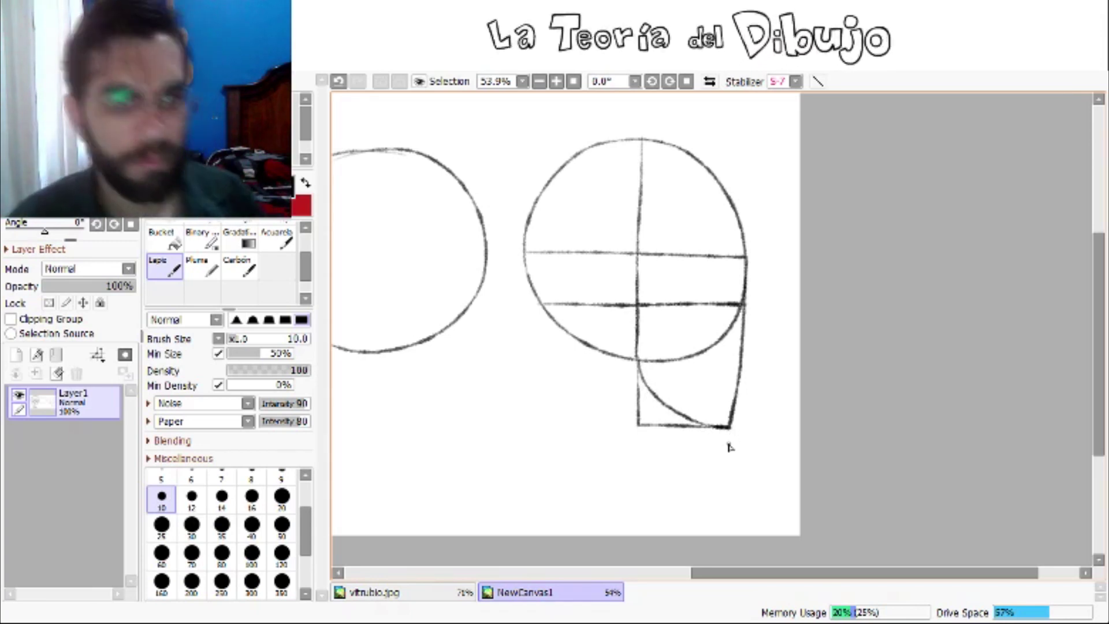
Step: With the Pluma brush, ink a side-view eye with a narrow oval iris on the eye line and an arched eyebrow above
{"action": "left_click", "coordinate": [672, 307]}
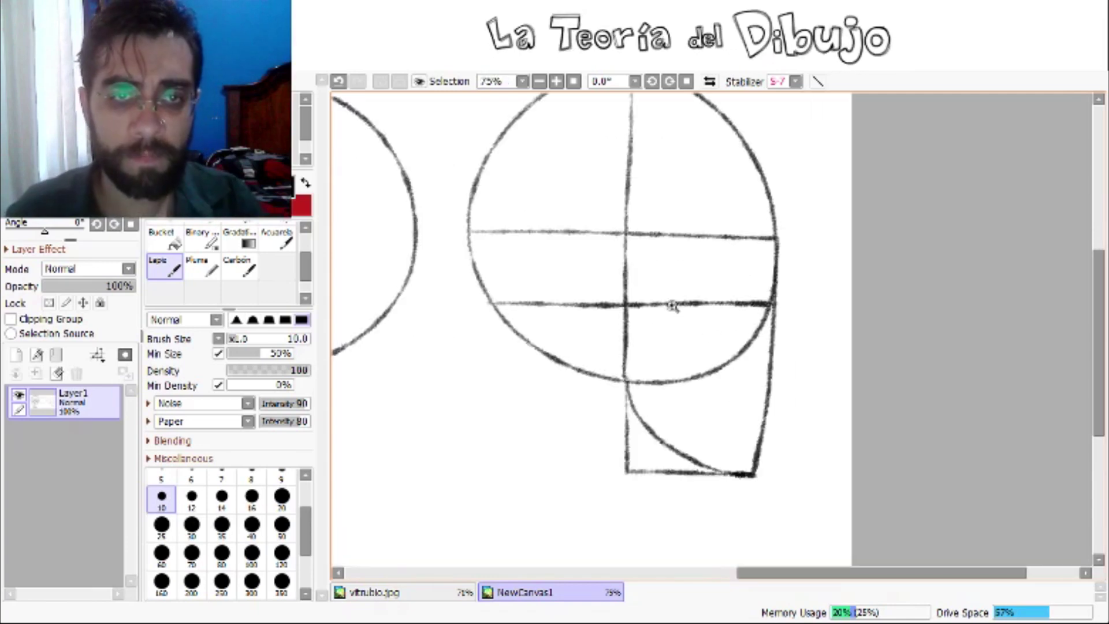
{"action": "left_click", "coordinate": [676, 294]}
{"action": "left_click_drag", "start_coordinate": [688, 302], "coordinate": [602, 297]}
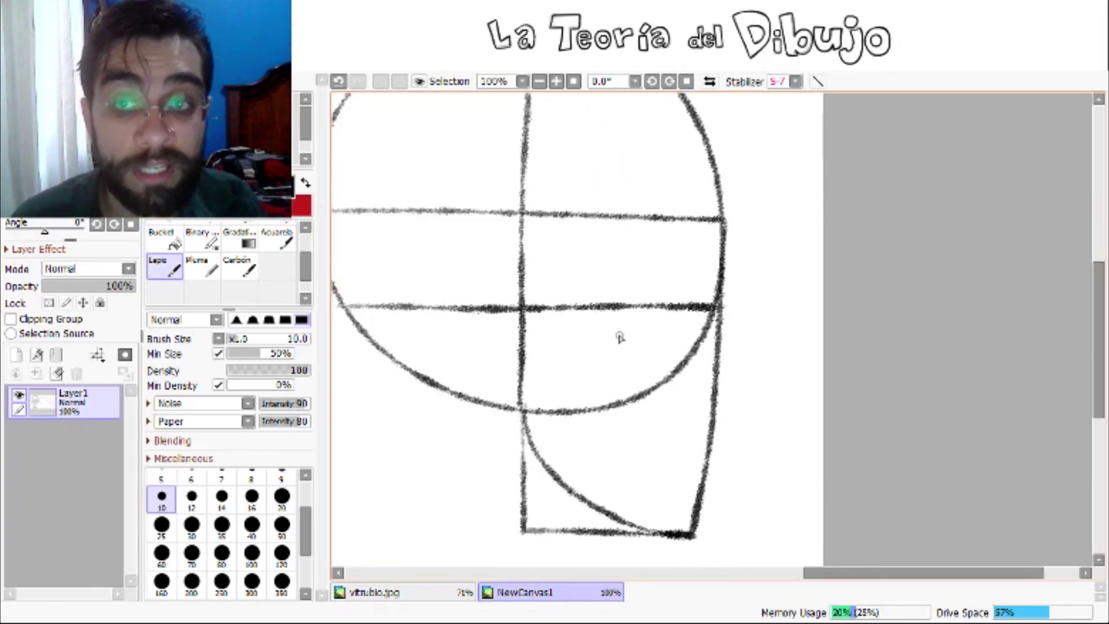
{"action": "key", "text": "n"}
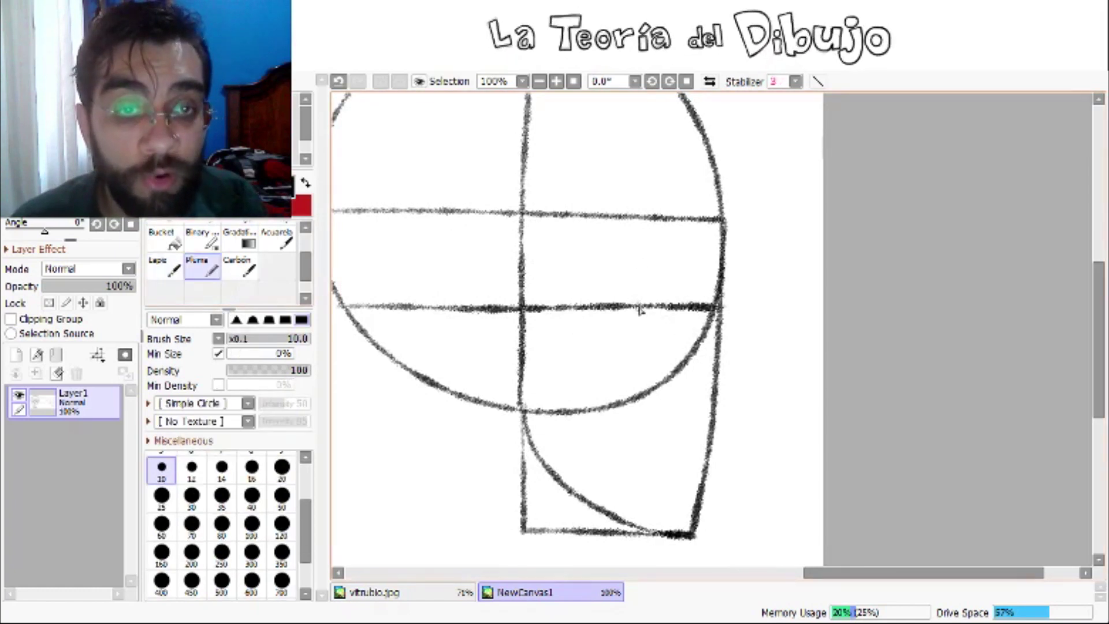
{"action": "key", "text": "ctrl+z"}
{"action": "left_click_drag", "start_coordinate": [627, 307], "coordinate": [696, 276]}
{"action": "mouse_move", "coordinate": [629, 306]}
{"action": "left_mouse_down"}
{"action": "mouse_move", "coordinate": [650, 327]}
{"action": "mouse_move", "coordinate": [685, 336]}
{"action": "left_mouse_up"}
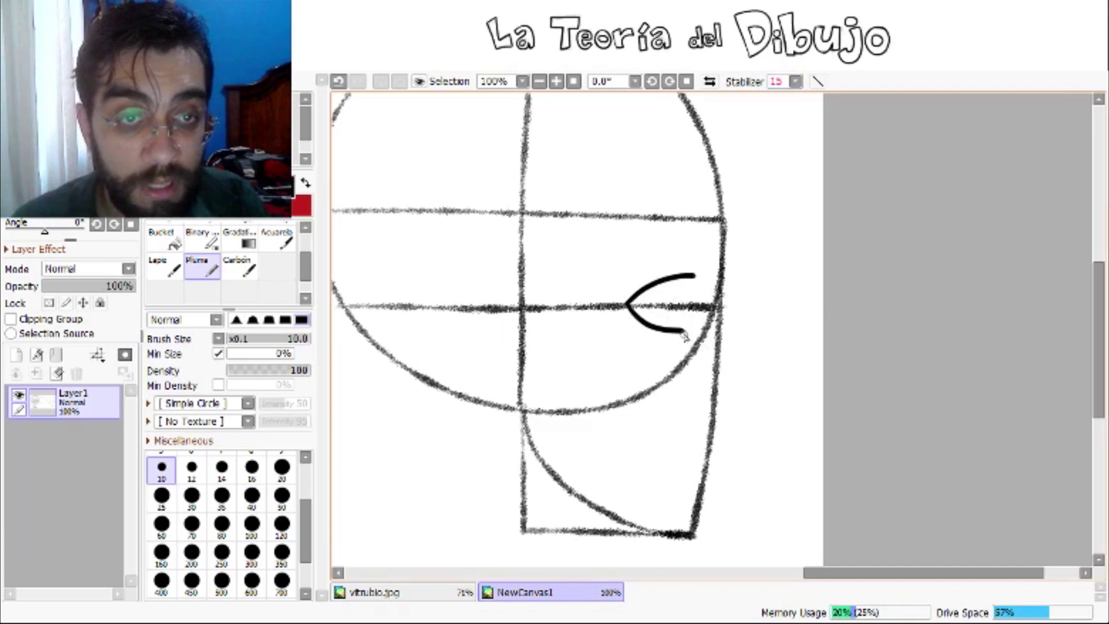
{"action": "mouse_move", "coordinate": [693, 278]}
{"action": "left_mouse_down"}
{"action": "mouse_move", "coordinate": [677, 314]}
{"action": "mouse_move", "coordinate": [696, 326]}
{"action": "mouse_move", "coordinate": [697, 281]}
{"action": "left_mouse_up"}
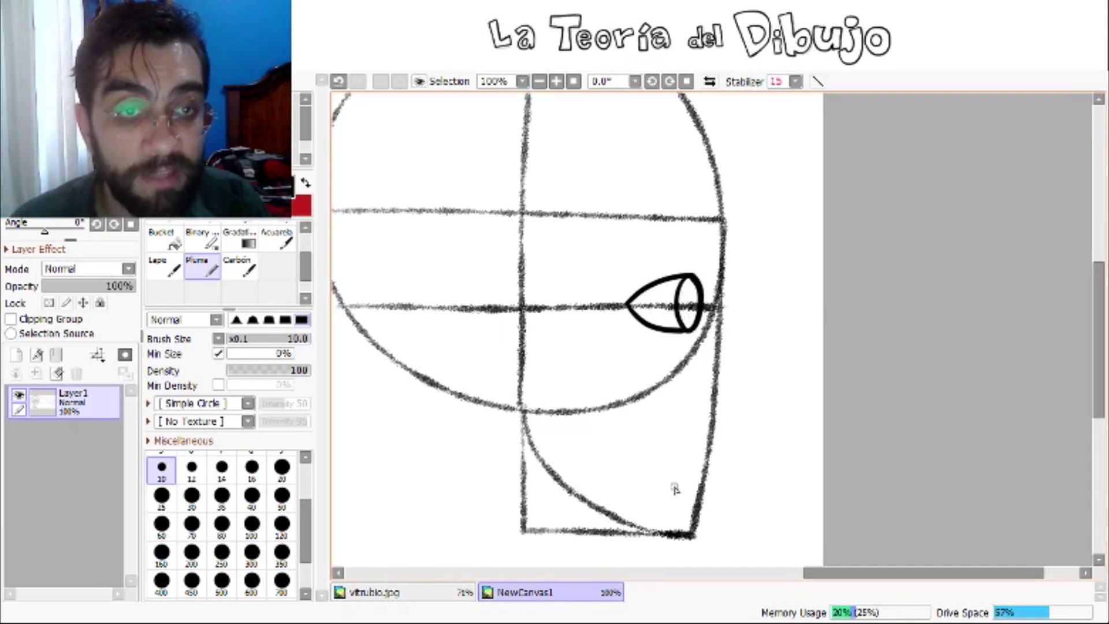
{"action": "mouse_move", "coordinate": [614, 273]}
{"action": "left_mouse_down"}
{"action": "mouse_move", "coordinate": [638, 250]}
{"action": "mouse_move", "coordinate": [700, 234]}
{"action": "left_mouse_up"}
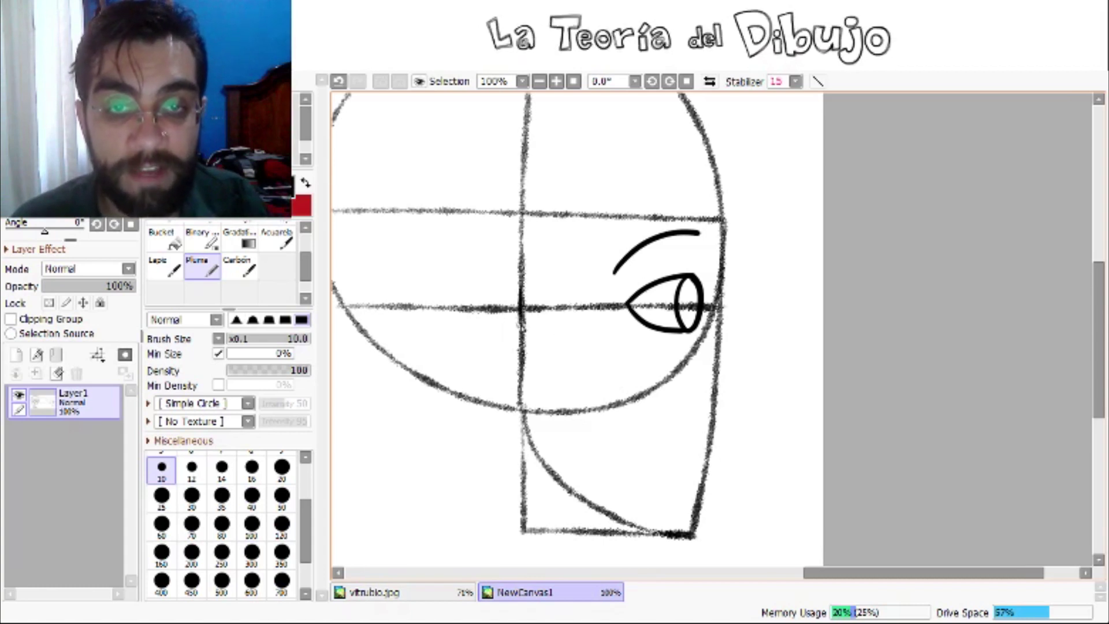
Step: Ink the profile's pointed nose, a slightly smiling mouth and protruding lips along the front face line
{"action": "left_click_drag", "start_coordinate": [518, 399], "coordinate": [537, 410]}
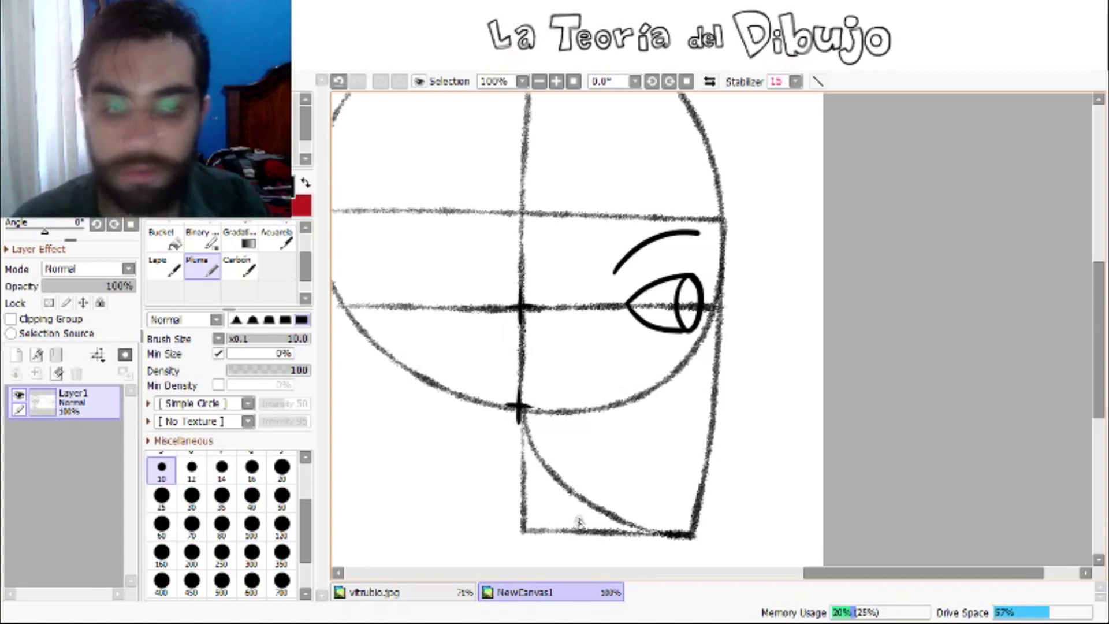
{"action": "key", "text": "ctrl+z"}
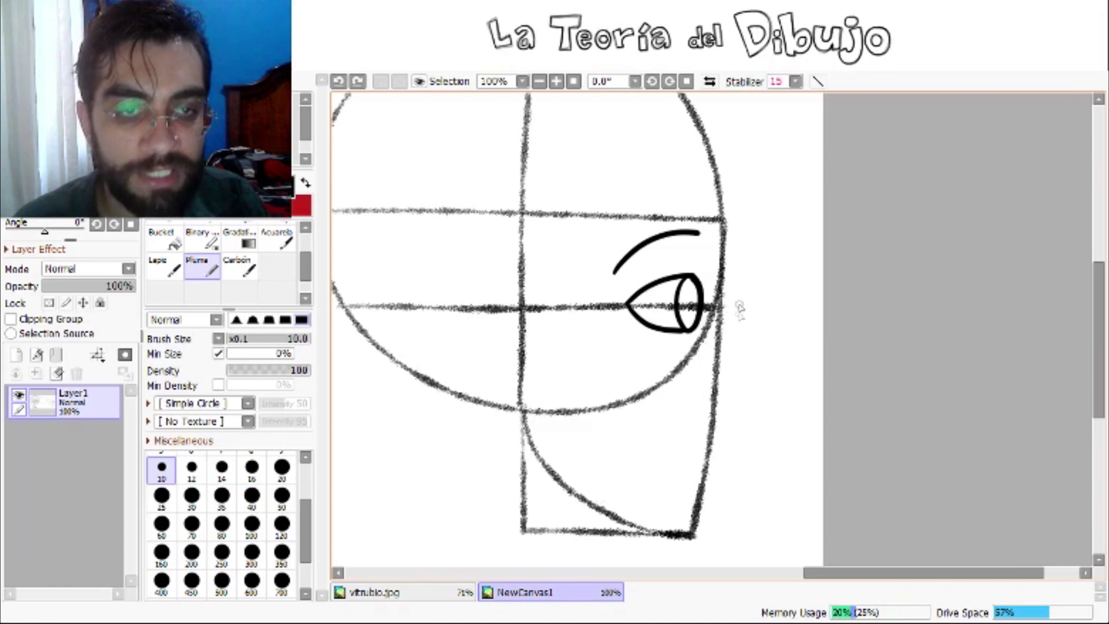
{"action": "mouse_move", "coordinate": [730, 330]}
{"action": "left_mouse_down"}
{"action": "mouse_move", "coordinate": [757, 393]}
{"action": "mouse_move", "coordinate": [714, 401]}
{"action": "left_mouse_up"}
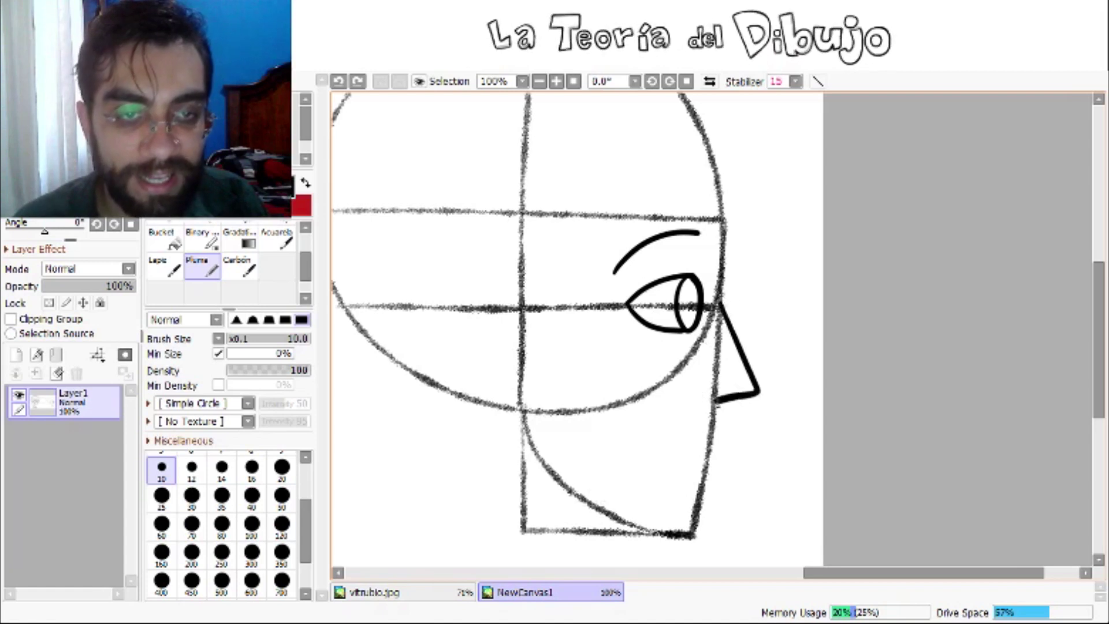
{"action": "left_click_drag", "start_coordinate": [526, 412], "coordinate": [704, 412]}
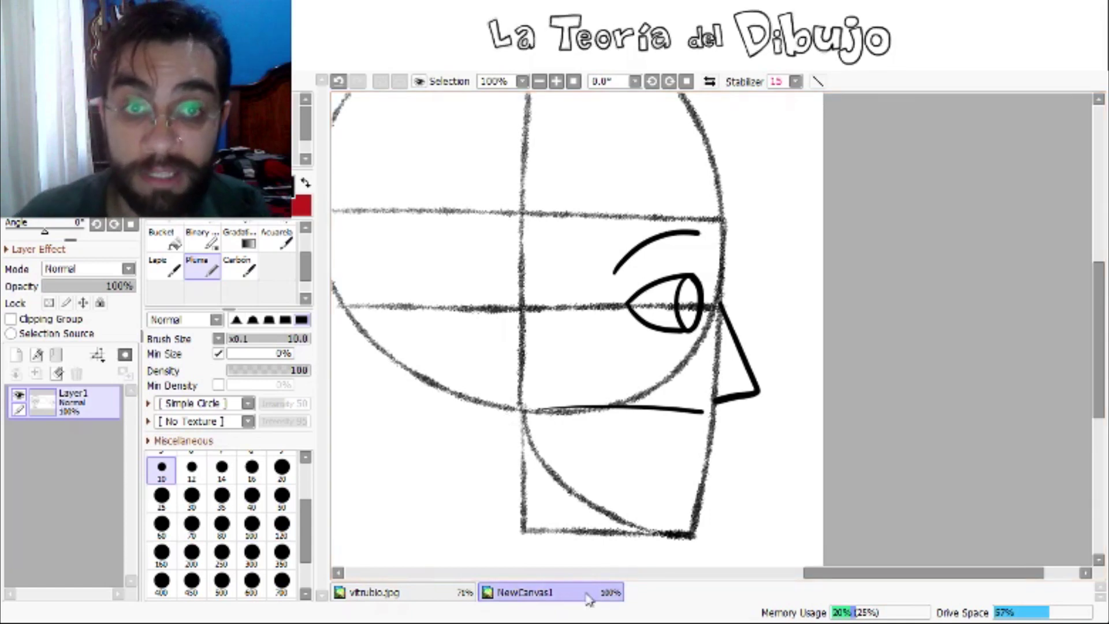
{"action": "key", "text": "ctrl+z"}
{"action": "left_click_drag", "start_coordinate": [712, 454], "coordinate": [648, 433]}
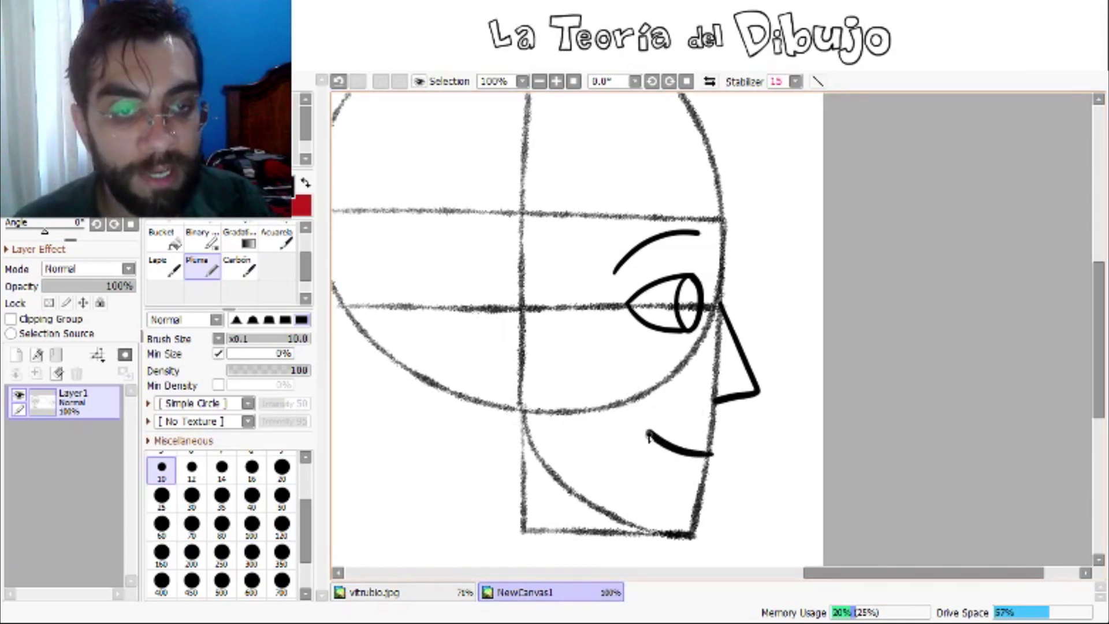
{"action": "mouse_move", "coordinate": [715, 401]}
{"action": "left_mouse_down"}
{"action": "mouse_move", "coordinate": [727, 435]}
{"action": "mouse_move", "coordinate": [704, 480]}
{"action": "left_mouse_up"}
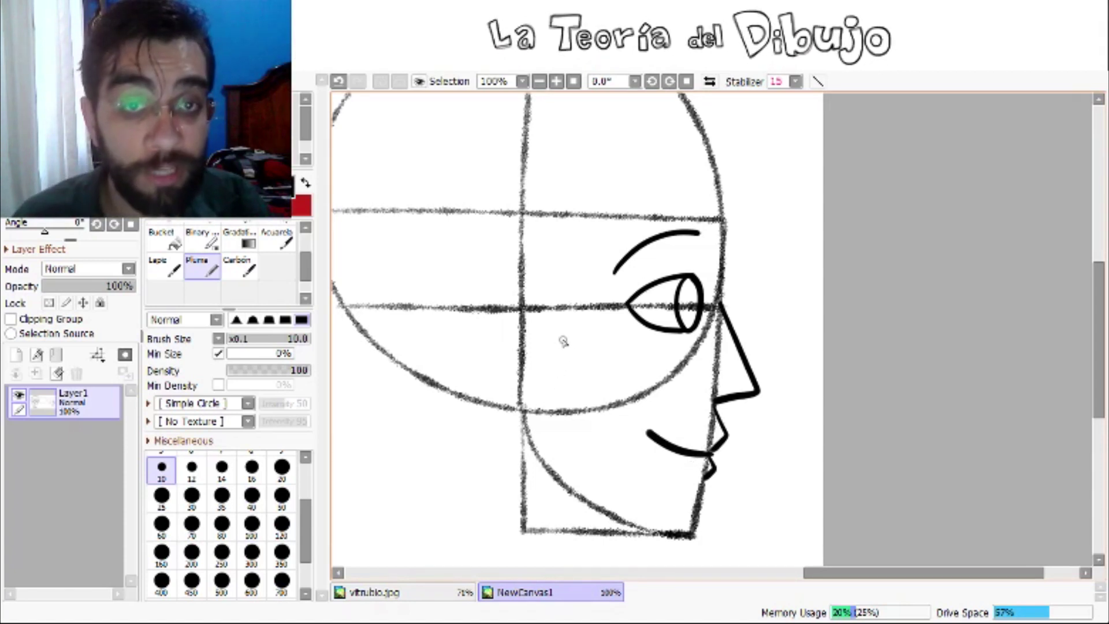
Step: Ink the ear behind the vertical guideline and a zigzag hairline from beside the ear up to the forehead
{"action": "mouse_move", "coordinate": [513, 285]}
{"action": "left_mouse_down"}
{"action": "mouse_move", "coordinate": [451, 298]}
{"action": "mouse_move", "coordinate": [466, 360]}
{"action": "mouse_move", "coordinate": [512, 375]}
{"action": "left_mouse_up"}
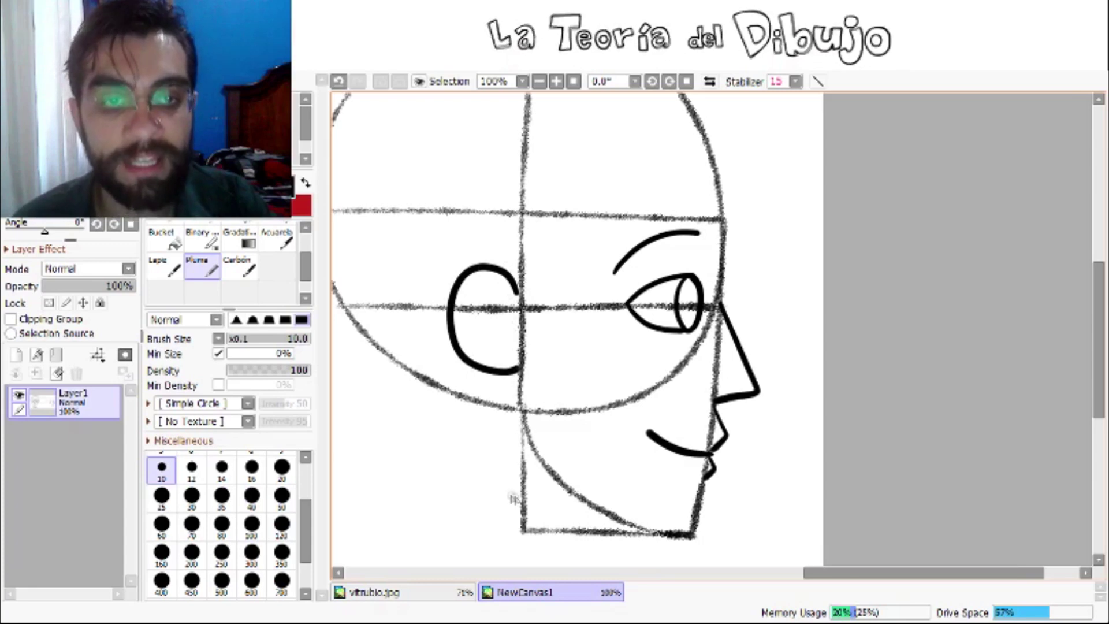
{"action": "scroll", "coordinate": [593, 498], "scroll_direction": "up", "scroll_amount": 3}
{"action": "mouse_move", "coordinate": [523, 422]}
{"action": "left_mouse_down"}
{"action": "mouse_move", "coordinate": [552, 280]}
{"action": "mouse_move", "coordinate": [635, 282]}
{"action": "mouse_move", "coordinate": [663, 215]}
{"action": "mouse_move", "coordinate": [701, 255]}
{"action": "left_mouse_up"}
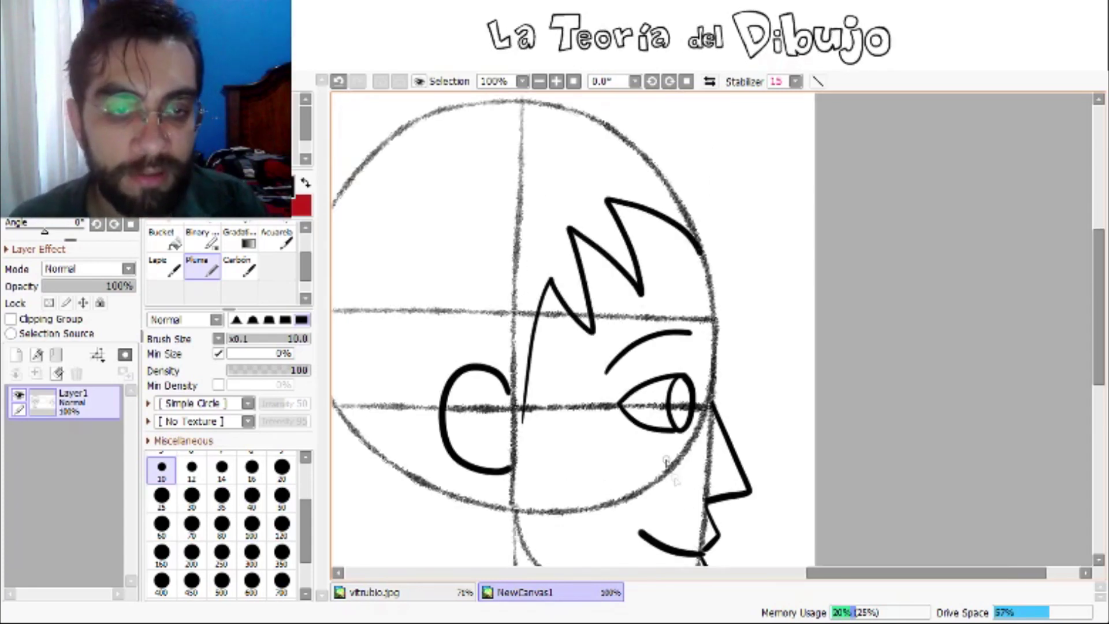
Step: Ink a spiky outer hair contour from the forehead over the crown and down the back of the head to the ear
{"action": "scroll", "coordinate": [434, 317], "scroll_direction": "up", "scroll_amount": 3}
{"action": "scroll", "coordinate": [434, 317], "scroll_direction": "left", "scroll_amount": 3}
{"action": "mouse_move", "coordinate": [433, 317]}
{"action": "left_mouse_down"}
{"action": "mouse_move", "coordinate": [494, 188]}
{"action": "mouse_move", "coordinate": [598, 152]}
{"action": "mouse_move", "coordinate": [749, 150]}
{"action": "mouse_move", "coordinate": [889, 346]}
{"action": "left_mouse_up"}
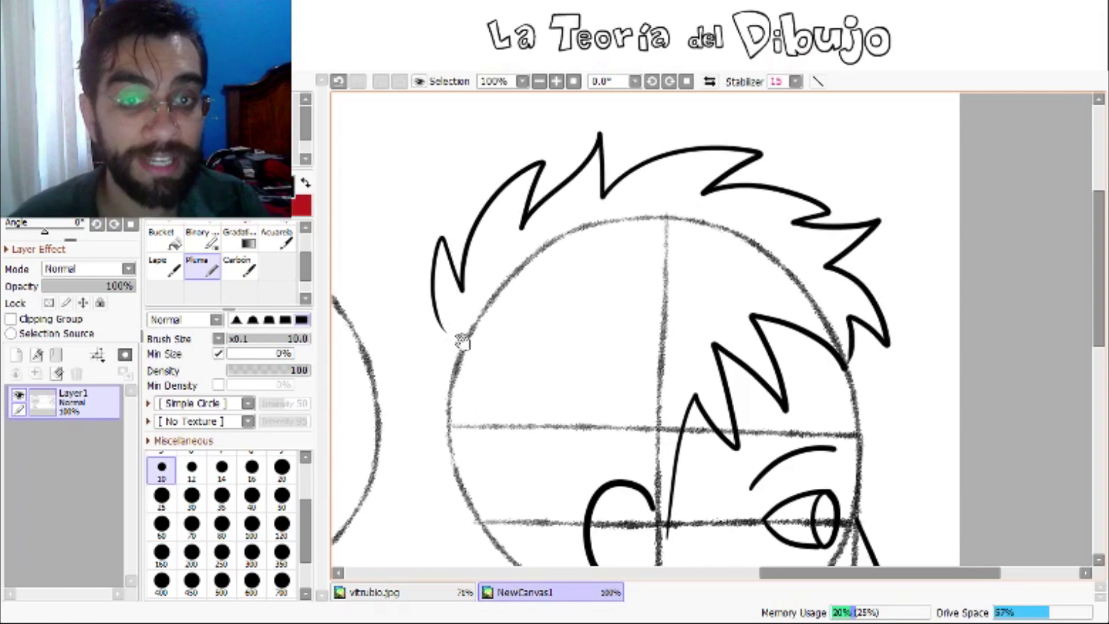
{"action": "scroll", "coordinate": [464, 342], "scroll_direction": "down", "scroll_amount": 2}
{"action": "scroll", "coordinate": [464, 343], "scroll_direction": "left", "scroll_amount": 2}
{"action": "mouse_move", "coordinate": [486, 294]}
{"action": "left_mouse_down"}
{"action": "mouse_move", "coordinate": [443, 333]}
{"action": "mouse_move", "coordinate": [480, 322]}
{"action": "mouse_move", "coordinate": [435, 421]}
{"action": "mouse_move", "coordinate": [465, 397]}
{"action": "mouse_move", "coordinate": [484, 506]}
{"action": "left_mouse_up"}
{"action": "scroll", "coordinate": [583, 494], "scroll_direction": "down", "scroll_amount": 2}
{"action": "scroll", "coordinate": [583, 494], "scroll_direction": "left", "scroll_amount": 1}
{"action": "mouse_move", "coordinate": [498, 394]}
{"action": "left_mouse_down"}
{"action": "mouse_move", "coordinate": [520, 416]}
{"action": "mouse_move", "coordinate": [535, 412]}
{"action": "mouse_move", "coordinate": [558, 459]}
{"action": "mouse_move", "coordinate": [593, 492]}
{"action": "mouse_move", "coordinate": [620, 488]}
{"action": "mouse_move", "coordinate": [670, 448]}
{"action": "left_mouse_up"}
Step: Ink the profile's jawline from below the ear to the chin and up to the lower lip
{"action": "scroll", "coordinate": [676, 439], "scroll_direction": "down", "scroll_amount": 3}
{"action": "scroll", "coordinate": [676, 439], "scroll_direction": "right", "scroll_amount": 1}
{"action": "scroll", "coordinate": [691, 428], "scroll_direction": "up", "scroll_amount": 2}
{"action": "scroll", "coordinate": [691, 428], "scroll_direction": "right", "scroll_amount": 2}
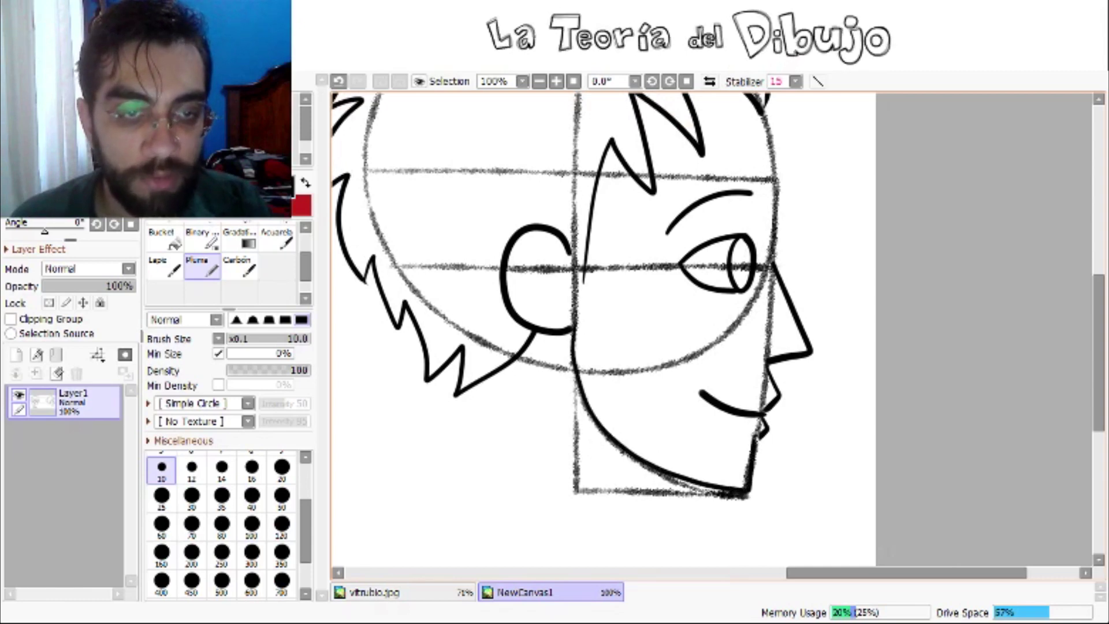
Step: Handwrite a two-line caption beneath the profile head, with "VISTA" as its first line
{"action": "scroll", "coordinate": [734, 523], "scroll_direction": "down", "scroll_amount": 4}
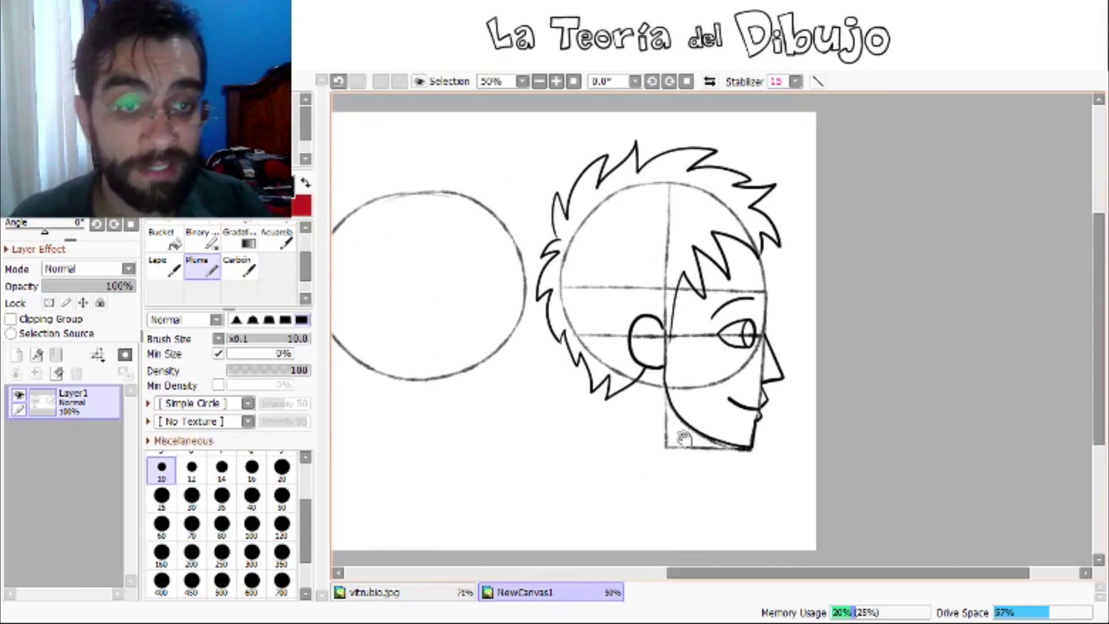
{"action": "scroll", "coordinate": [674, 425], "scroll_direction": "up", "scroll_amount": 2}
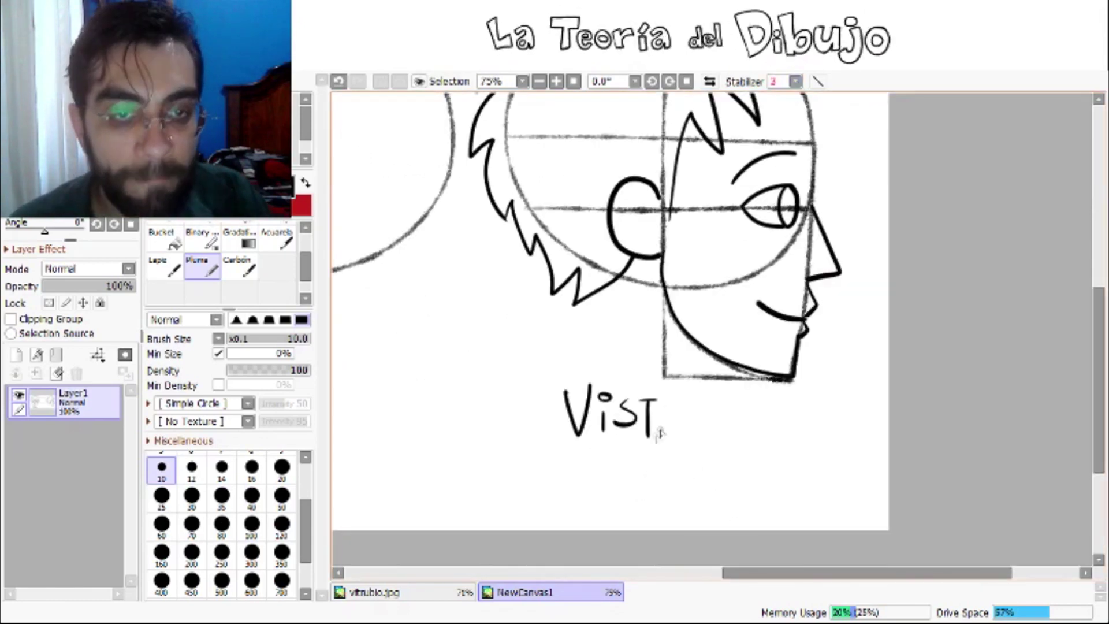
{"action": "left_click_drag", "start_coordinate": [659, 435], "coordinate": [691, 430]}
{"action": "left_click_drag", "start_coordinate": [663, 419], "coordinate": [684, 417]}
{"action": "mouse_move", "coordinate": [581, 457]}
{"action": "left_mouse_down"}
{"action": "mouse_move", "coordinate": [611, 495]}
{"action": "mouse_move", "coordinate": [647, 494]}
{"action": "mouse_move", "coordinate": [642, 481]}
{"action": "left_mouse_up"}
{"action": "left_click_drag", "start_coordinate": [635, 468], "coordinate": [667, 462]}
{"action": "mouse_move", "coordinate": [653, 465]}
{"action": "left_mouse_down"}
{"action": "mouse_move", "coordinate": [656, 499]}
{"action": "mouse_move", "coordinate": [670, 498]}
{"action": "left_mouse_up"}
{"action": "mouse_move", "coordinate": [674, 462]}
{"action": "left_mouse_down"}
{"action": "mouse_move", "coordinate": [691, 460]}
{"action": "mouse_move", "coordinate": [689, 479]}
{"action": "left_mouse_up"}
{"action": "left_click_drag", "start_coordinate": [669, 500], "coordinate": [696, 497]}
{"action": "mouse_move", "coordinate": [702, 453]}
{"action": "left_mouse_down"}
{"action": "mouse_move", "coordinate": [705, 493]}
{"action": "mouse_move", "coordinate": [752, 498]}
{"action": "left_mouse_up"}
{"action": "mouse_move", "coordinate": [727, 483]}
{"action": "left_mouse_down"}
{"action": "mouse_move", "coordinate": [746, 481]}
{"action": "mouse_move", "coordinate": [766, 500]}
{"action": "left_mouse_up"}
Step: With the pencil brush, sketch centre and eye lines across the middle circle and a face outline tapering to a pointed chin
{"action": "scroll", "coordinate": [763, 497], "scroll_direction": "down", "scroll_amount": 3}
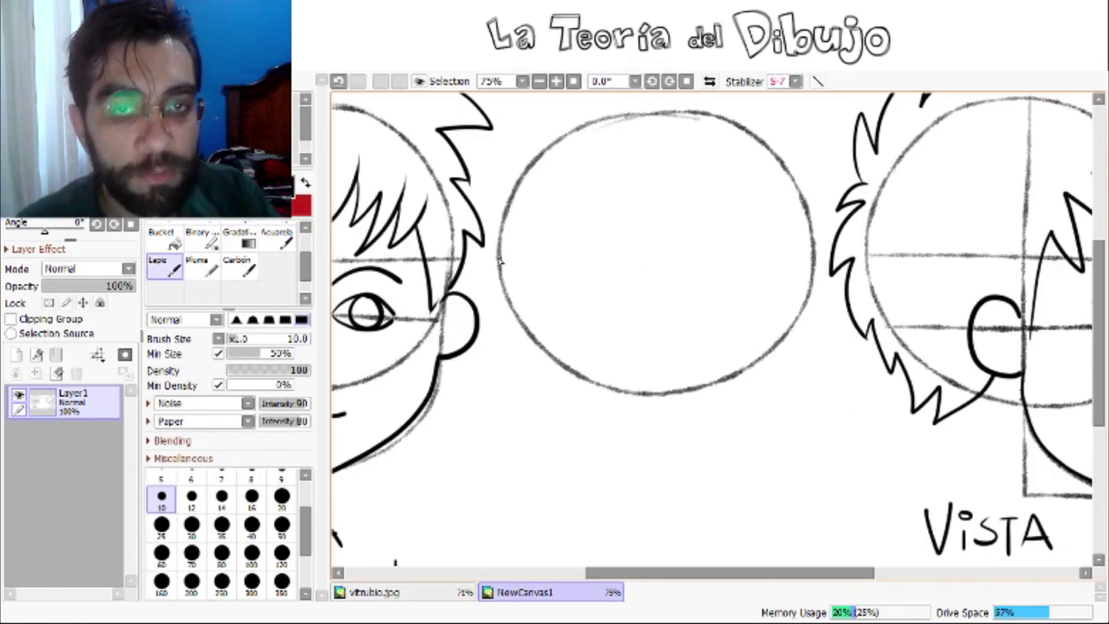
{"action": "left_click_drag", "start_coordinate": [511, 261], "coordinate": [815, 260]}
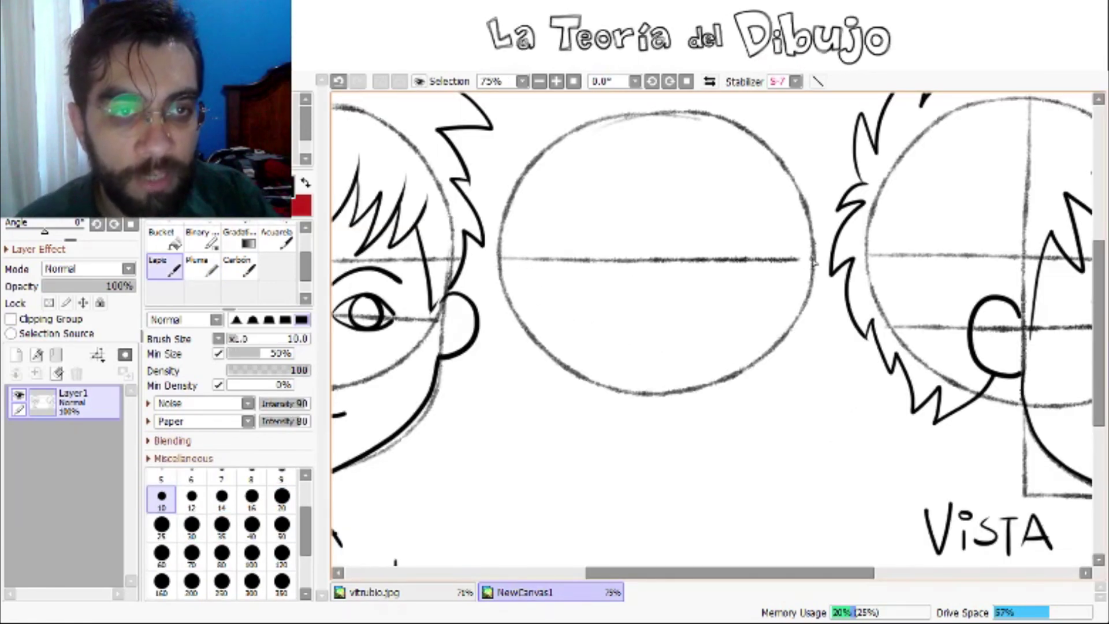
{"action": "left_click_drag", "start_coordinate": [523, 322], "coordinate": [769, 327]}
{"action": "scroll", "coordinate": [793, 328], "scroll_direction": "down", "scroll_amount": 1}
{"action": "mouse_move", "coordinate": [502, 272]}
{"action": "left_mouse_down"}
{"action": "mouse_move", "coordinate": [584, 425]}
{"action": "mouse_move", "coordinate": [691, 461]}
{"action": "mouse_move", "coordinate": [739, 434]}
{"action": "mouse_move", "coordinate": [783, 376]}
{"action": "mouse_move", "coordinate": [820, 289]}
{"action": "mouse_move", "coordinate": [816, 222]}
{"action": "left_mouse_up"}
Step: Sketch a curved vertical centre line from the crown to the chin, bowed towards the side the three-quarter face is turned to
{"action": "scroll", "coordinate": [669, 255], "scroll_direction": "up", "scroll_amount": 3}
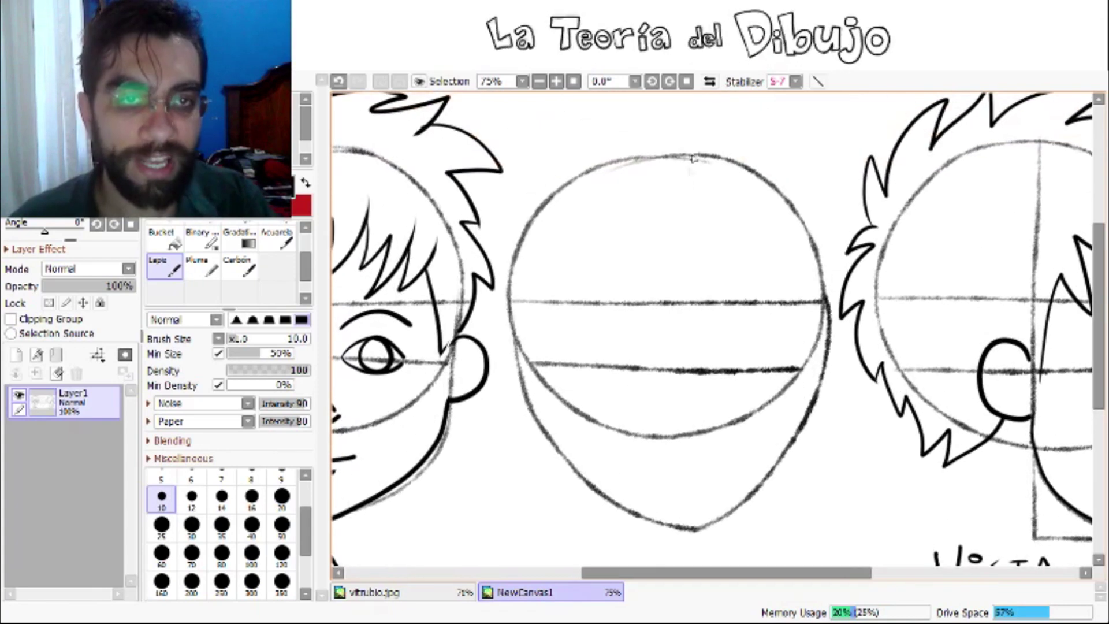
{"action": "left_click_drag", "start_coordinate": [675, 136], "coordinate": [696, 558]}
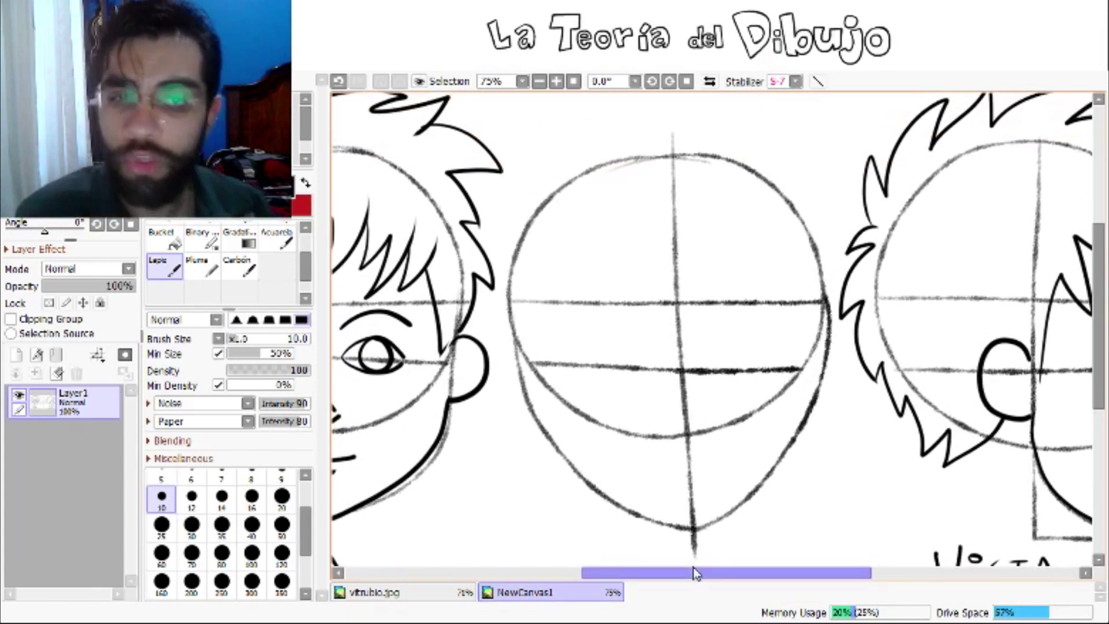
{"action": "key", "text": "ctrl+z"}
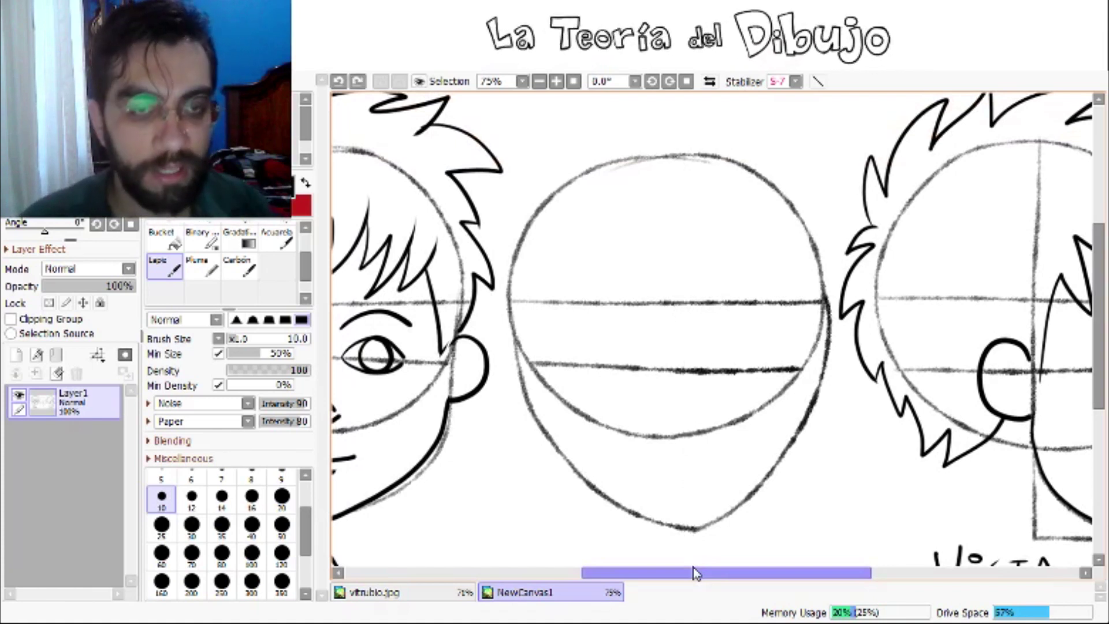
{"action": "mouse_move", "coordinate": [675, 154]}
{"action": "left_mouse_down"}
{"action": "mouse_move", "coordinate": [749, 238]}
{"action": "mouse_move", "coordinate": [764, 304]}
{"action": "mouse_move", "coordinate": [764, 380]}
{"action": "mouse_move", "coordinate": [739, 480]}
{"action": "left_mouse_up"}
{"action": "mouse_move", "coordinate": [722, 518]}
{"action": "left_mouse_down"}
{"action": "mouse_move", "coordinate": [688, 535]}
{"action": "mouse_move", "coordinate": [694, 546]}
{"action": "left_mouse_up"}
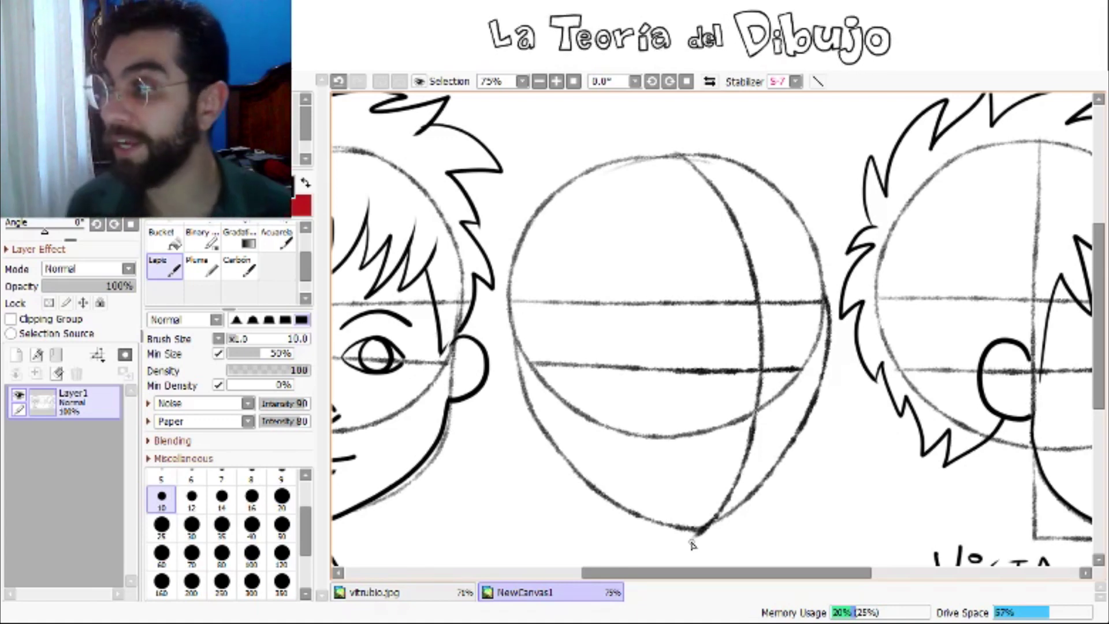
Step: Ink two almond-shaped eyes with oval irises on the eye line with the Pluma brush, making the far eye narrower
{"action": "key", "text": "n"}
{"action": "left_click_drag", "start_coordinate": [721, 422], "coordinate": [686, 382]}
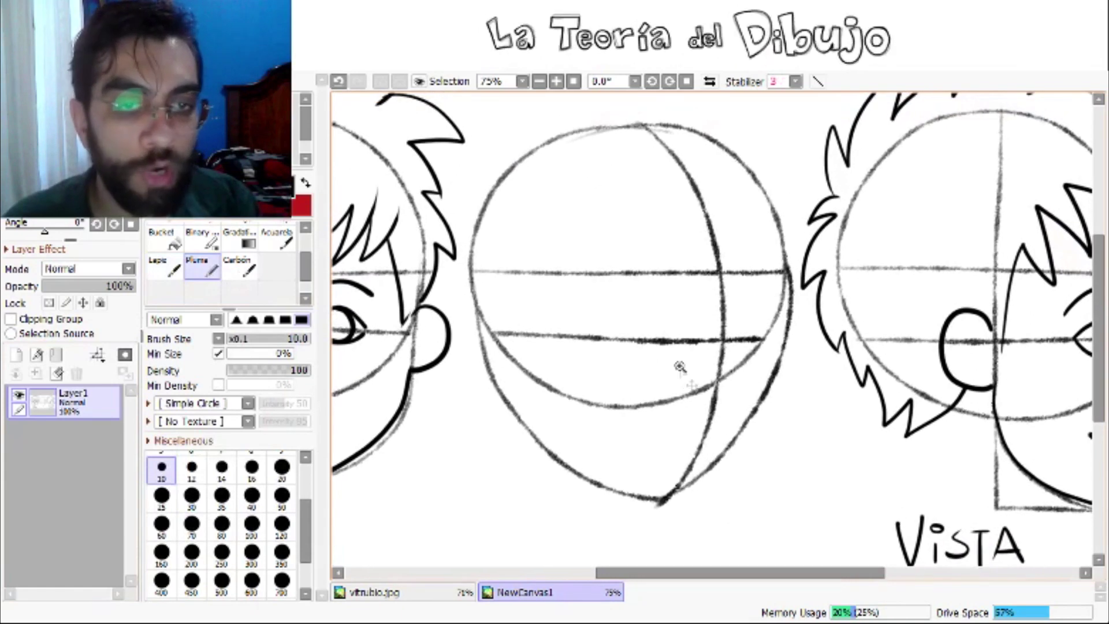
{"action": "scroll", "coordinate": [686, 383], "scroll_direction": "up", "scroll_amount": 1}
{"action": "left_click_drag", "start_coordinate": [686, 382], "coordinate": [674, 367]}
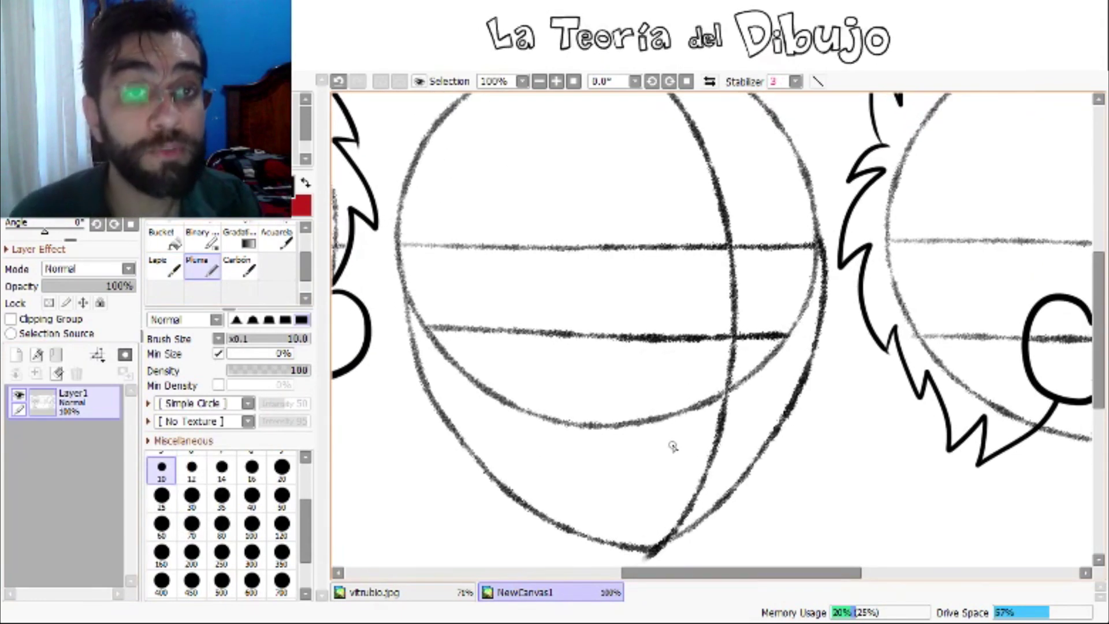
{"action": "key", "text": "ctrl+z"}
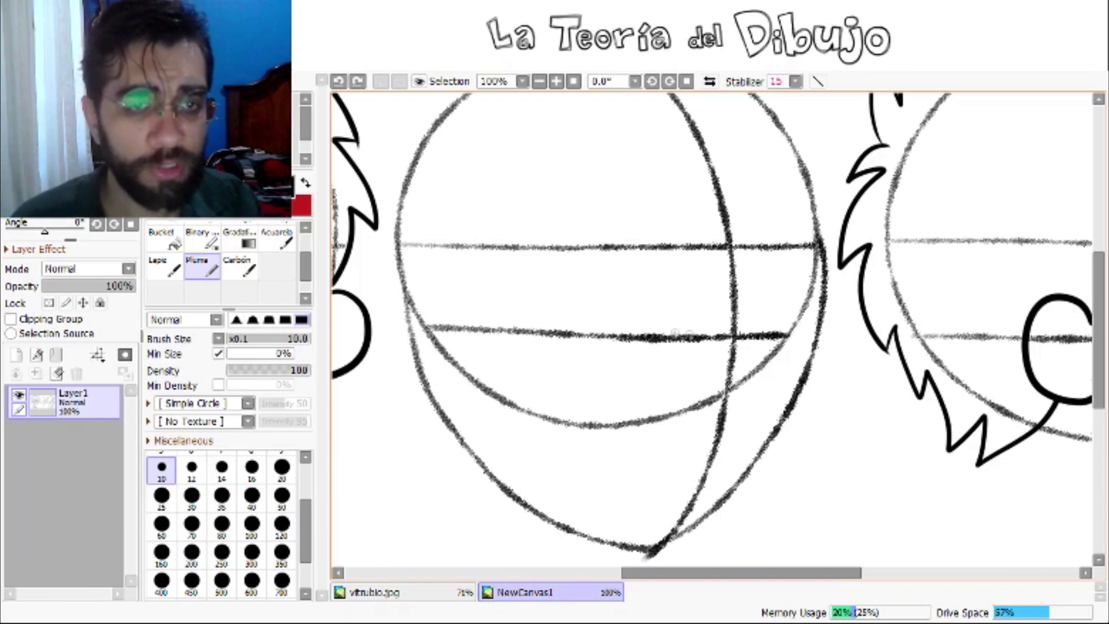
{"action": "mouse_move", "coordinate": [745, 336]}
{"action": "left_mouse_down"}
{"action": "mouse_move", "coordinate": [772, 308]}
{"action": "mouse_move", "coordinate": [806, 328]}
{"action": "mouse_move", "coordinate": [750, 338]}
{"action": "mouse_move", "coordinate": [757, 349]}
{"action": "mouse_move", "coordinate": [815, 342]}
{"action": "left_mouse_up"}
{"action": "mouse_move", "coordinate": [603, 337]}
{"action": "left_mouse_down"}
{"action": "mouse_move", "coordinate": [665, 305]}
{"action": "mouse_move", "coordinate": [693, 341]}
{"action": "mouse_move", "coordinate": [636, 367]}
{"action": "mouse_move", "coordinate": [693, 342]}
{"action": "left_mouse_up"}
{"action": "left_click_drag", "start_coordinate": [780, 309], "coordinate": [777, 312]}
{"action": "left_click_drag", "start_coordinate": [652, 305], "coordinate": [657, 369]}
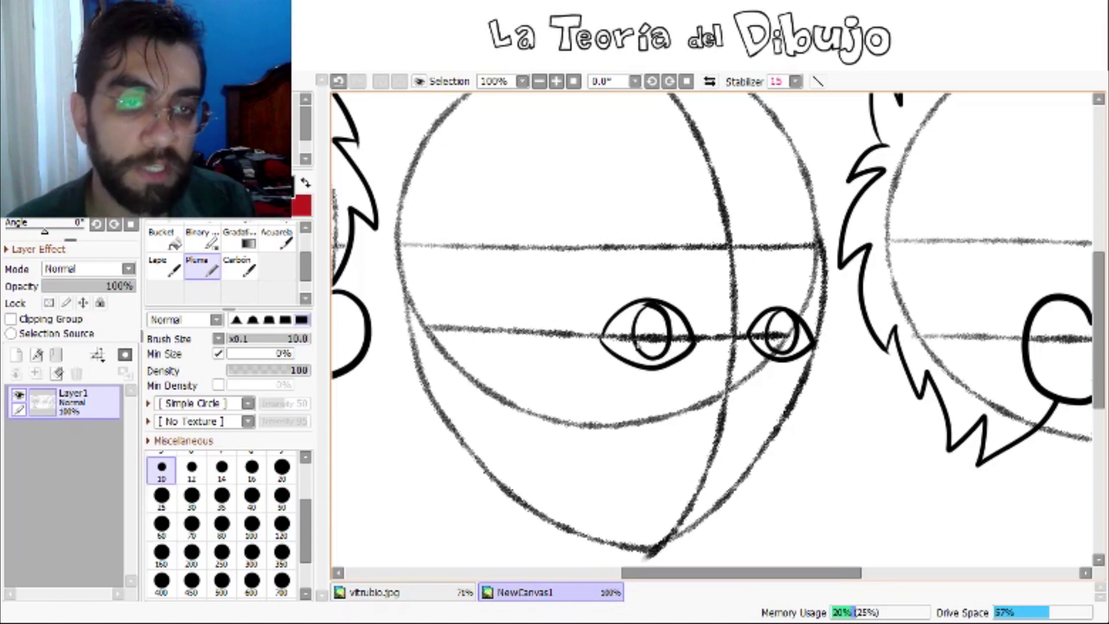
Step: Ink eyebrows above both eyes, an angled nose by the curved centre line and a short smiling mouth on the three-quarter face
{"action": "scroll", "coordinate": [569, 390], "scroll_direction": "down", "scroll_amount": 1}
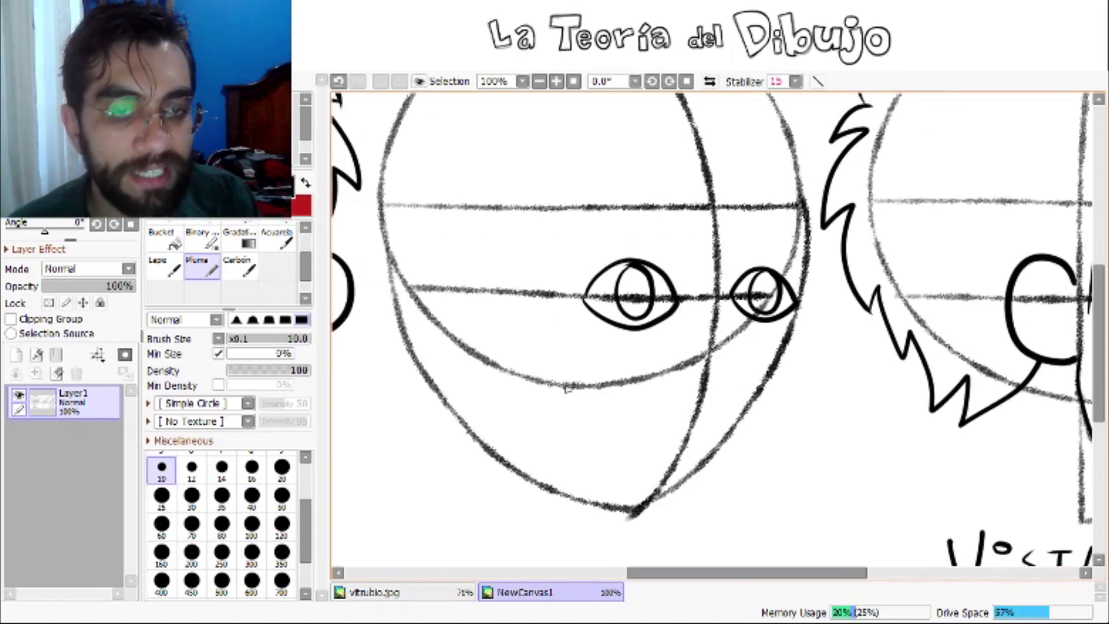
{"action": "mouse_move", "coordinate": [725, 272]}
{"action": "left_mouse_down"}
{"action": "mouse_move", "coordinate": [708, 394]}
{"action": "mouse_move", "coordinate": [721, 420]}
{"action": "left_mouse_up"}
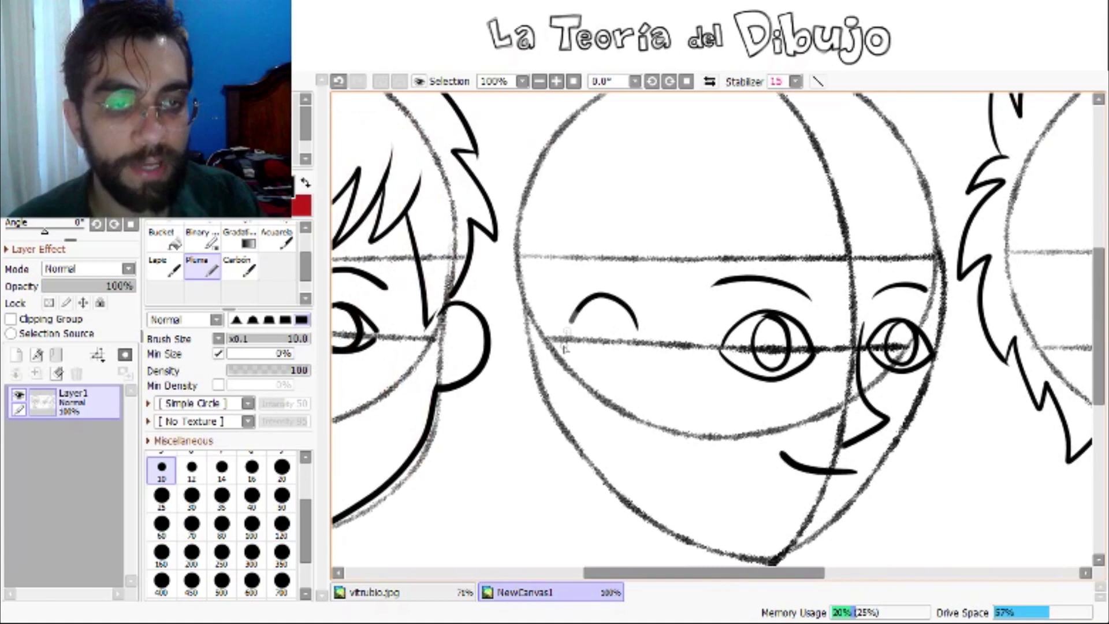
Step: Ink the near ear and a jaw line running from the earlobe around a rounded chin to the far eye
{"action": "mouse_move", "coordinate": [571, 321]}
{"action": "left_mouse_down"}
{"action": "mouse_move", "coordinate": [585, 404]}
{"action": "mouse_move", "coordinate": [630, 407]}
{"action": "mouse_move", "coordinate": [568, 357]}
{"action": "left_mouse_up"}
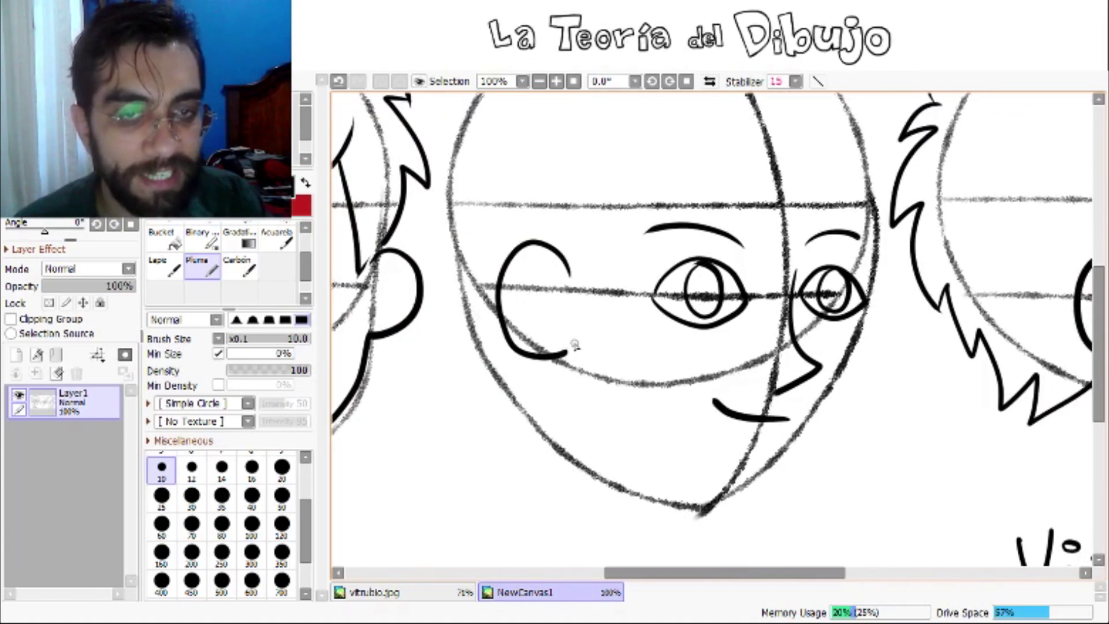
{"action": "mouse_move", "coordinate": [569, 351]}
{"action": "left_mouse_down"}
{"action": "mouse_move", "coordinate": [567, 405]}
{"action": "mouse_move", "coordinate": [586, 462]}
{"action": "mouse_move", "coordinate": [696, 512]}
{"action": "mouse_move", "coordinate": [768, 465]}
{"action": "mouse_move", "coordinate": [826, 393]}
{"action": "mouse_move", "coordinate": [864, 309]}
{"action": "left_mouse_up"}
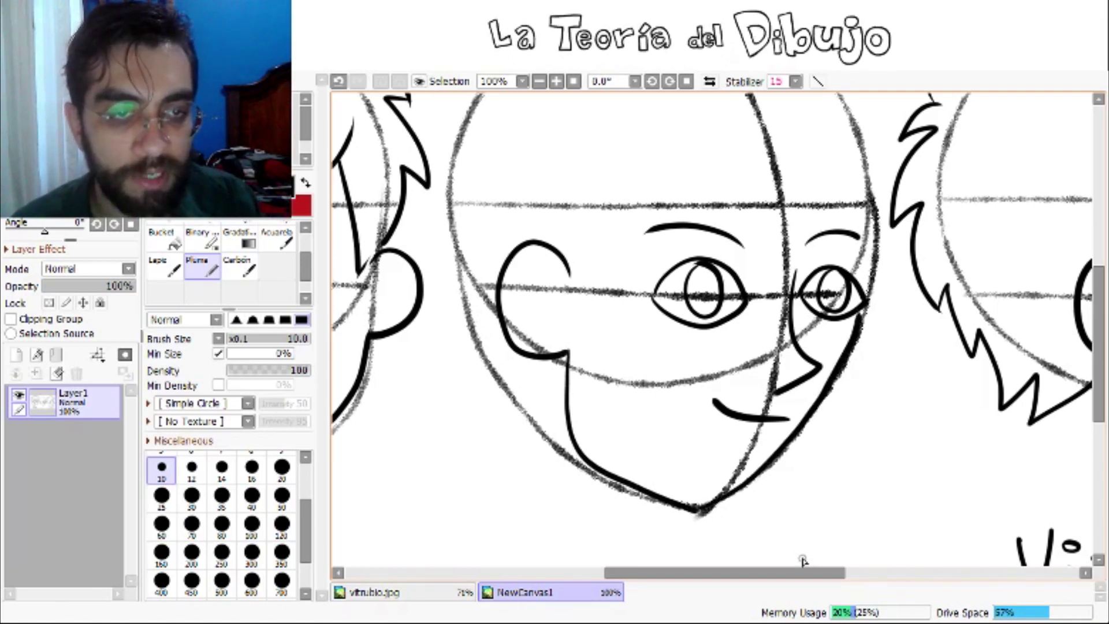
{"action": "key", "text": "ctrl+z"}
{"action": "mouse_move", "coordinate": [697, 512]}
{"action": "left_mouse_down"}
{"action": "mouse_move", "coordinate": [754, 517]}
{"action": "mouse_move", "coordinate": [792, 502]}
{"action": "mouse_move", "coordinate": [791, 448]}
{"action": "mouse_move", "coordinate": [851, 328]}
{"action": "left_mouse_up"}
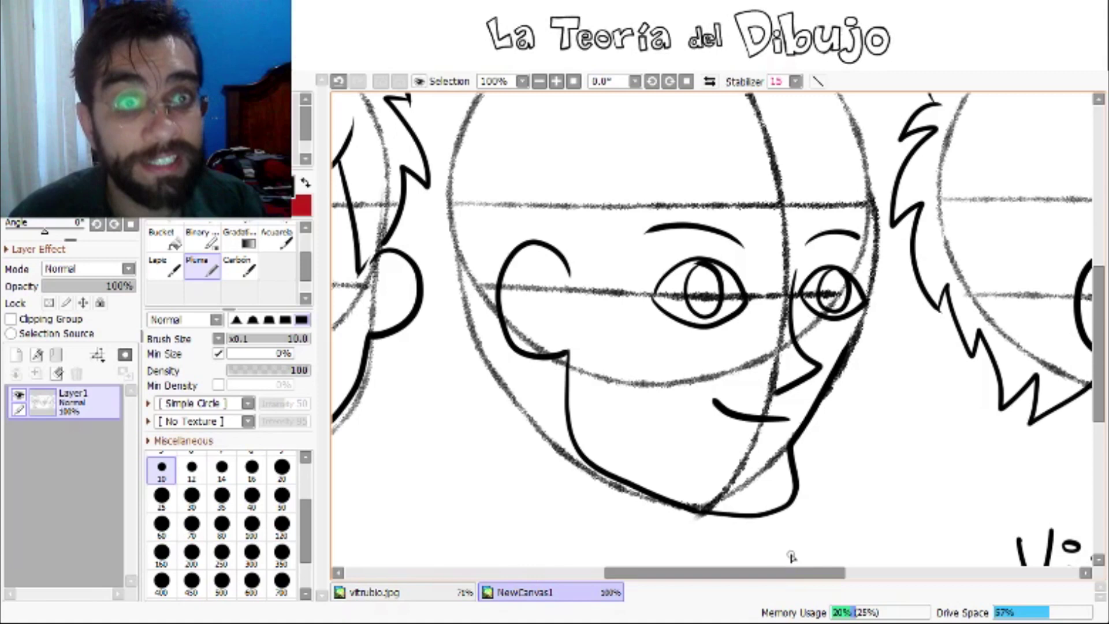
{"action": "key", "text": "ctrl+z"}
{"action": "mouse_move", "coordinate": [713, 513]}
{"action": "left_mouse_down"}
{"action": "mouse_move", "coordinate": [793, 454]}
{"action": "mouse_move", "coordinate": [867, 306]}
{"action": "left_mouse_up"}
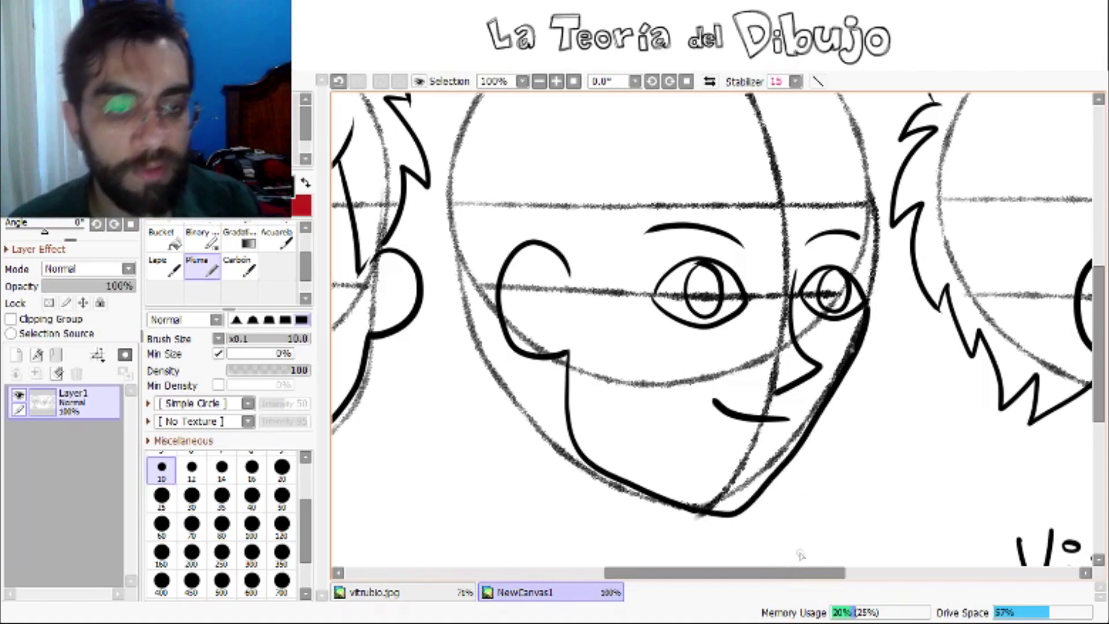
Step: Ink spiky hair around the three-quarter head with jagged, pointed strokes
{"action": "left_click_drag", "start_coordinate": [751, 439], "coordinate": [785, 560]}
{"action": "mouse_move", "coordinate": [604, 399]}
{"action": "left_mouse_down"}
{"action": "mouse_move", "coordinate": [715, 272]}
{"action": "mouse_move", "coordinate": [785, 283]}
{"action": "left_mouse_up"}
{"action": "mouse_move", "coordinate": [546, 237]}
{"action": "left_mouse_down"}
{"action": "mouse_move", "coordinate": [606, 200]}
{"action": "mouse_move", "coordinate": [710, 176]}
{"action": "mouse_move", "coordinate": [817, 193]}
{"action": "left_mouse_up"}
Step: Handwrite the caption "VISTA A 3/4" on two lines below the three-quarter head
{"action": "mouse_move", "coordinate": [510, 332]}
{"action": "left_mouse_down"}
{"action": "mouse_move", "coordinate": [591, 379]}
{"action": "mouse_move", "coordinate": [622, 344]}
{"action": "mouse_move", "coordinate": [622, 394]}
{"action": "mouse_move", "coordinate": [665, 373]}
{"action": "left_mouse_up"}
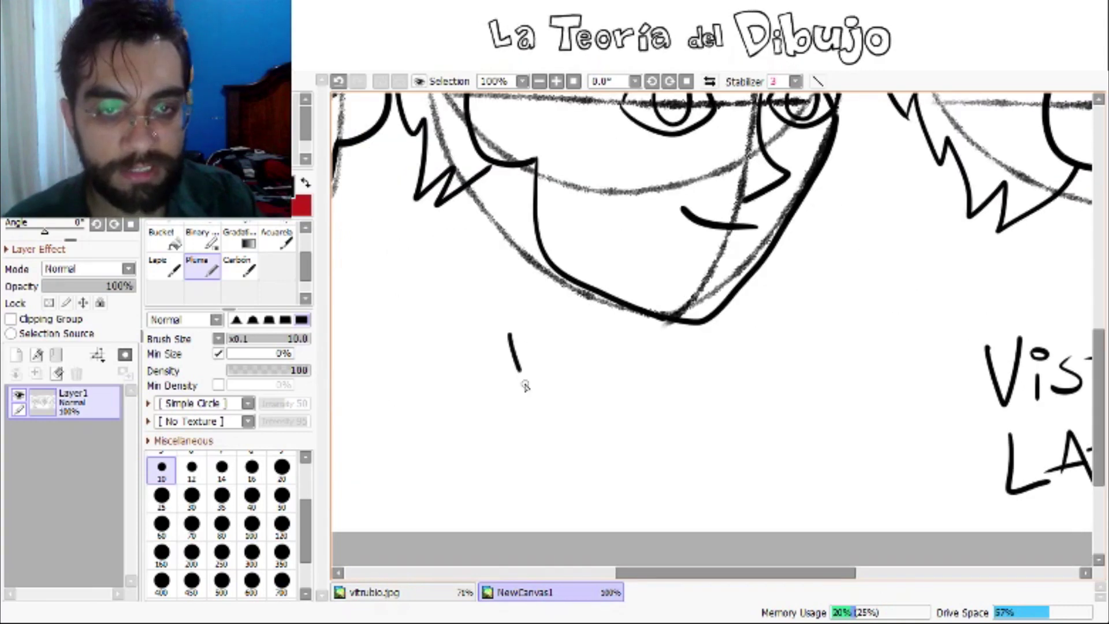
{"action": "mouse_move", "coordinate": [697, 395]}
{"action": "left_mouse_down"}
{"action": "mouse_move", "coordinate": [701, 387]}
{"action": "mouse_move", "coordinate": [735, 404]}
{"action": "left_mouse_up"}
{"action": "left_click_drag", "start_coordinate": [691, 380], "coordinate": [722, 377]}
{"action": "mouse_move", "coordinate": [529, 439]}
{"action": "left_mouse_down"}
{"action": "mouse_move", "coordinate": [588, 427]}
{"action": "mouse_move", "coordinate": [534, 488]}
{"action": "left_mouse_up"}
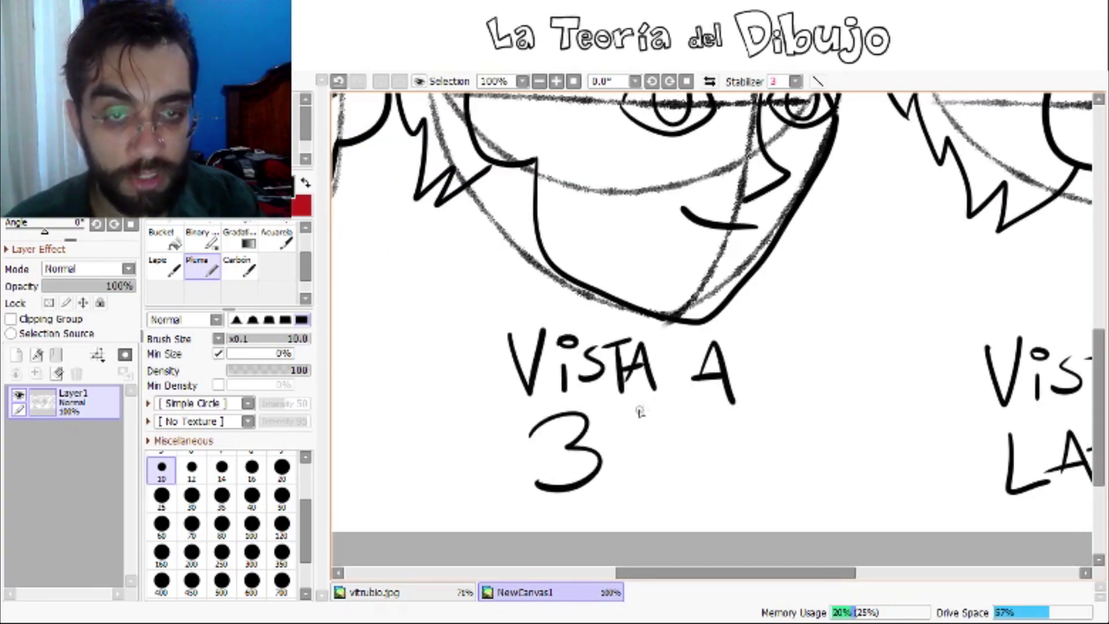
{"action": "left_click_drag", "start_coordinate": [643, 403], "coordinate": [613, 490]}
{"action": "left_click_drag", "start_coordinate": [683, 397], "coordinate": [714, 447]}
{"action": "left_click_drag", "start_coordinate": [687, 398], "coordinate": [683, 502]}
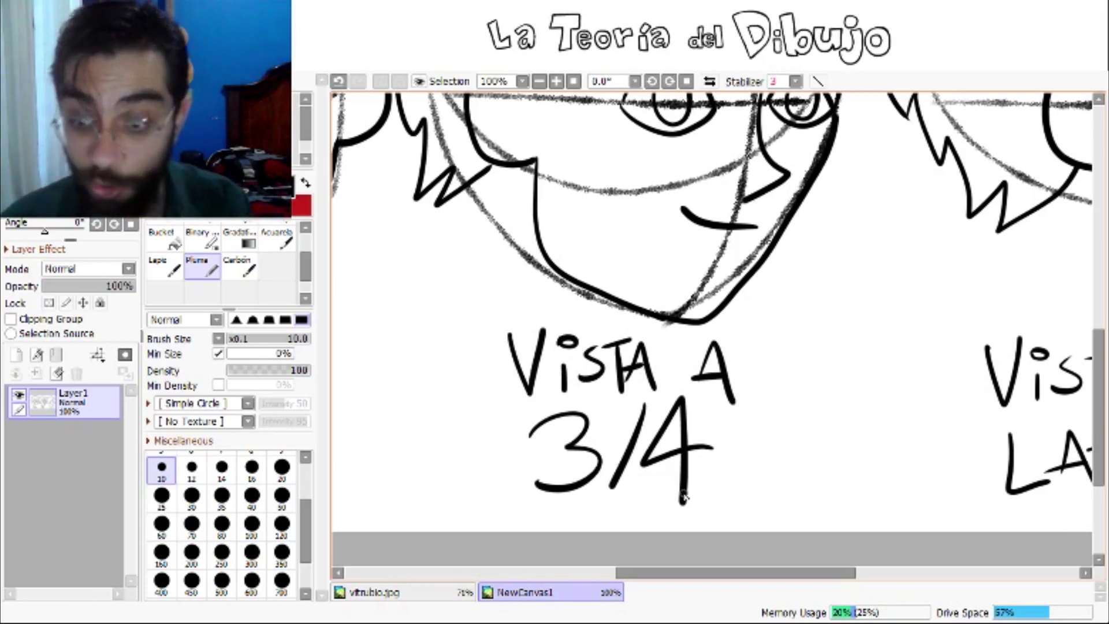
{"action": "key", "text": "ctrl+minus"}
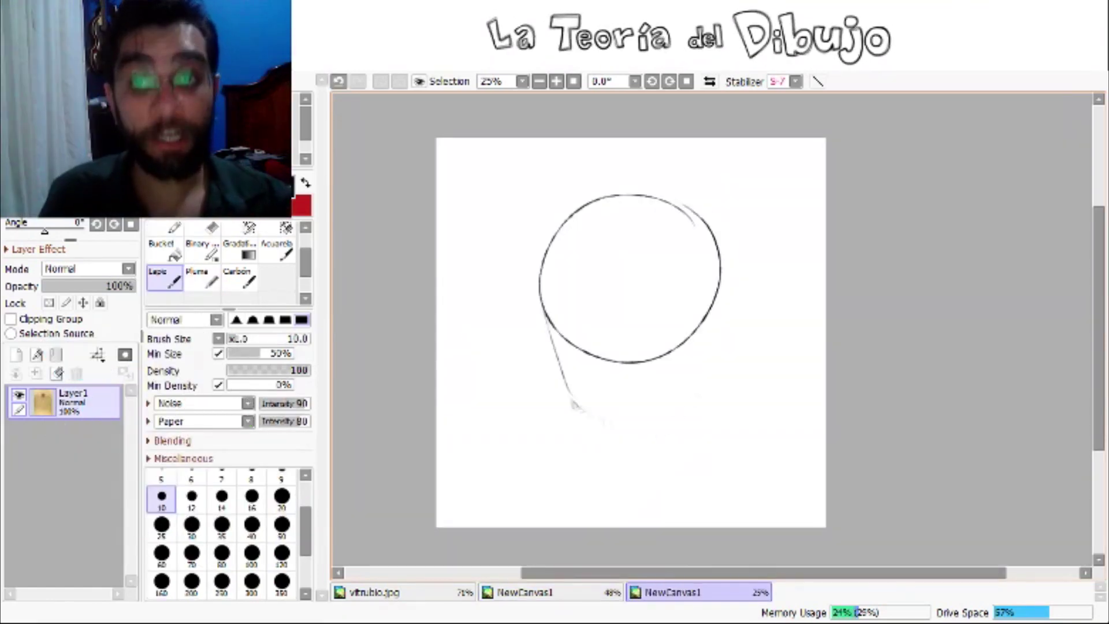
Step: Sketch a curved vertical centre line and a nearly horizontal eye line across the new head's circle with the Lapiz brush
{"action": "left_click_drag", "start_coordinate": [639, 198], "coordinate": [632, 496]}
{"action": "left_click_drag", "start_coordinate": [532, 347], "coordinate": [743, 346]}
{"action": "scroll", "coordinate": [566, 295], "scroll_direction": "up", "scroll_amount": 3}
Step: Draw two half-lidded eyes on the eye line, each with an oval iris and a small pupil
{"action": "mouse_move", "coordinate": [510, 313]}
{"action": "left_mouse_down"}
{"action": "mouse_move", "coordinate": [590, 276]}
{"action": "mouse_move", "coordinate": [552, 287]}
{"action": "left_mouse_up"}
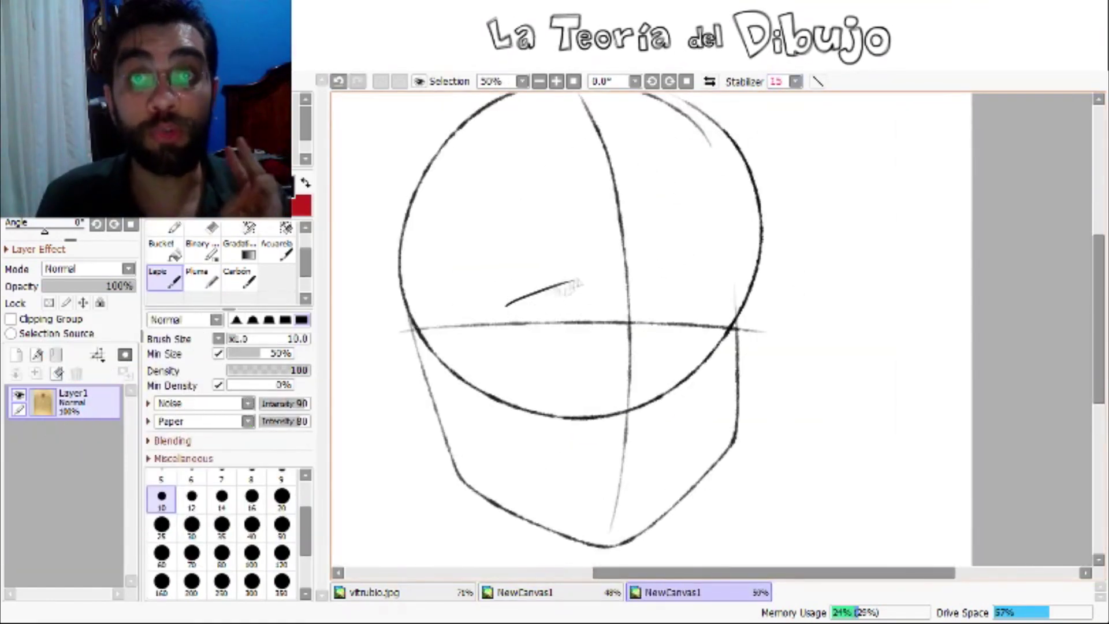
{"action": "left_click_drag", "start_coordinate": [508, 324], "coordinate": [584, 346]}
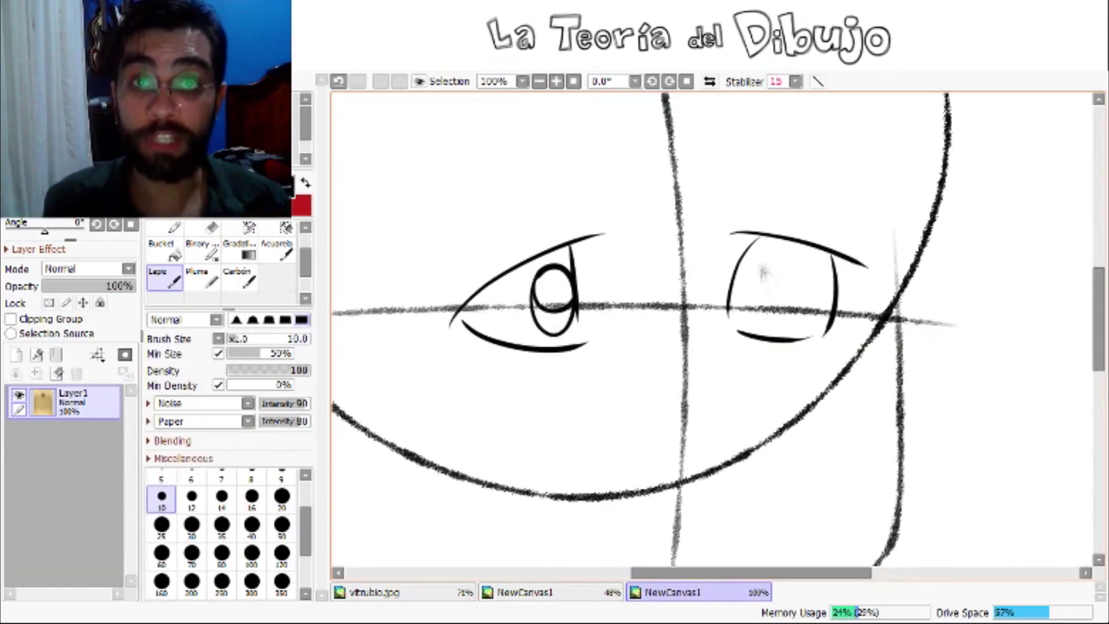
{"action": "left_click_drag", "start_coordinate": [809, 254], "coordinate": [806, 321]}
{"action": "left_click_drag", "start_coordinate": [794, 272], "coordinate": [824, 304]}
Step: Draw the nose bridge beside the far eye, a rounded pointed nose tip and a short nostril stroke
{"action": "left_click_drag", "start_coordinate": [733, 197], "coordinate": [726, 387]}
{"action": "left_click_drag", "start_coordinate": [656, 408], "coordinate": [804, 425]}
{"action": "left_click_drag", "start_coordinate": [803, 428], "coordinate": [714, 512]}
{"action": "left_click_drag", "start_coordinate": [638, 484], "coordinate": [677, 503]}
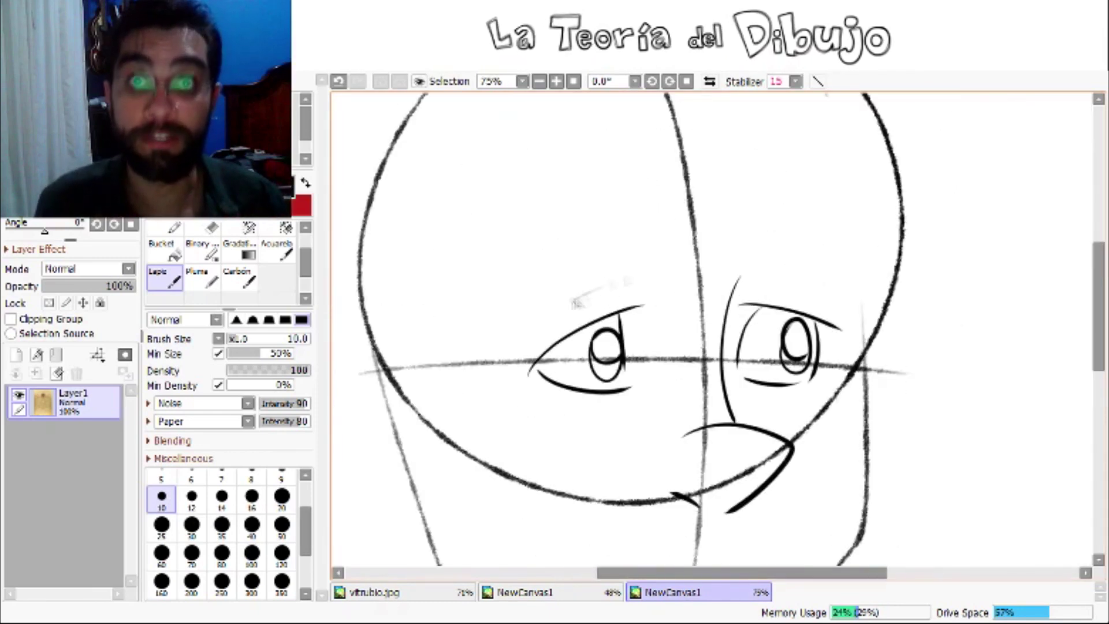
Step: Add eyelid creases above the eyes and outline a thick, arched eyebrow over each one
{"action": "left_click_drag", "start_coordinate": [592, 309], "coordinate": [641, 291]}
{"action": "left_click_drag", "start_coordinate": [500, 341], "coordinate": [682, 283]}
{"action": "left_click_drag", "start_coordinate": [474, 286], "coordinate": [679, 257]}
{"action": "mouse_move", "coordinate": [757, 272]}
{"action": "left_mouse_down"}
{"action": "mouse_move", "coordinate": [907, 159]}
{"action": "mouse_move", "coordinate": [756, 283]}
{"action": "left_mouse_up"}
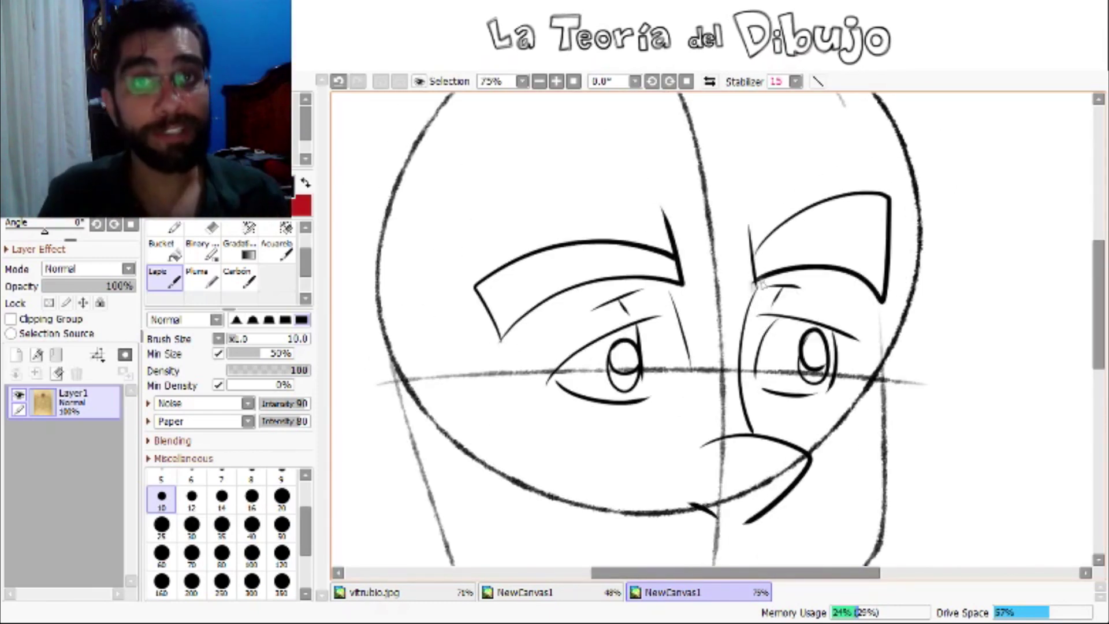
Step: Draw the near ear at the eye line's end, including its curved inner folds
{"action": "left_click_drag", "start_coordinate": [615, 399], "coordinate": [820, 451]}
{"action": "left_click_drag", "start_coordinate": [592, 323], "coordinate": [497, 450]}
{"action": "mouse_move", "coordinate": [578, 324]}
{"action": "left_mouse_down"}
{"action": "mouse_move", "coordinate": [502, 422]}
{"action": "mouse_move", "coordinate": [613, 190]}
{"action": "left_mouse_up"}
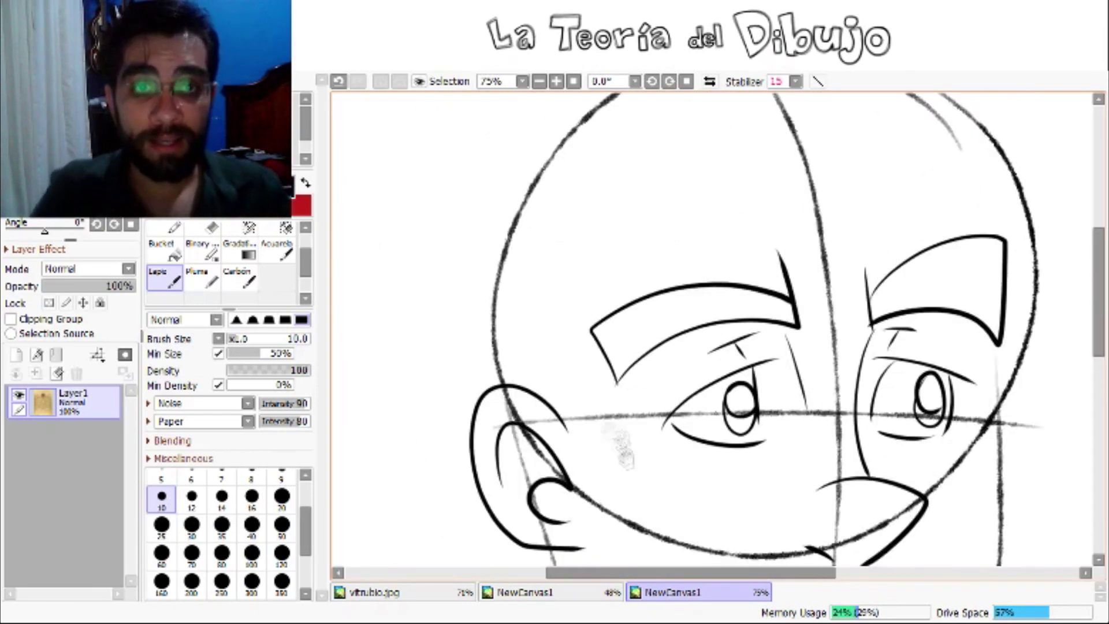
Step: Draw a fringe of pointed hair locks across the forehead and spiky hair around the skull
{"action": "left_click_drag", "start_coordinate": [665, 300], "coordinate": [769, 145]}
{"action": "scroll", "coordinate": [717, 329], "scroll_direction": "up", "scroll_amount": 5}
{"action": "mouse_move", "coordinate": [636, 404]}
{"action": "left_mouse_down"}
{"action": "mouse_move", "coordinate": [740, 248]}
{"action": "mouse_move", "coordinate": [775, 165]}
{"action": "left_mouse_up"}
{"action": "left_click_drag", "start_coordinate": [745, 242], "coordinate": [888, 318]}
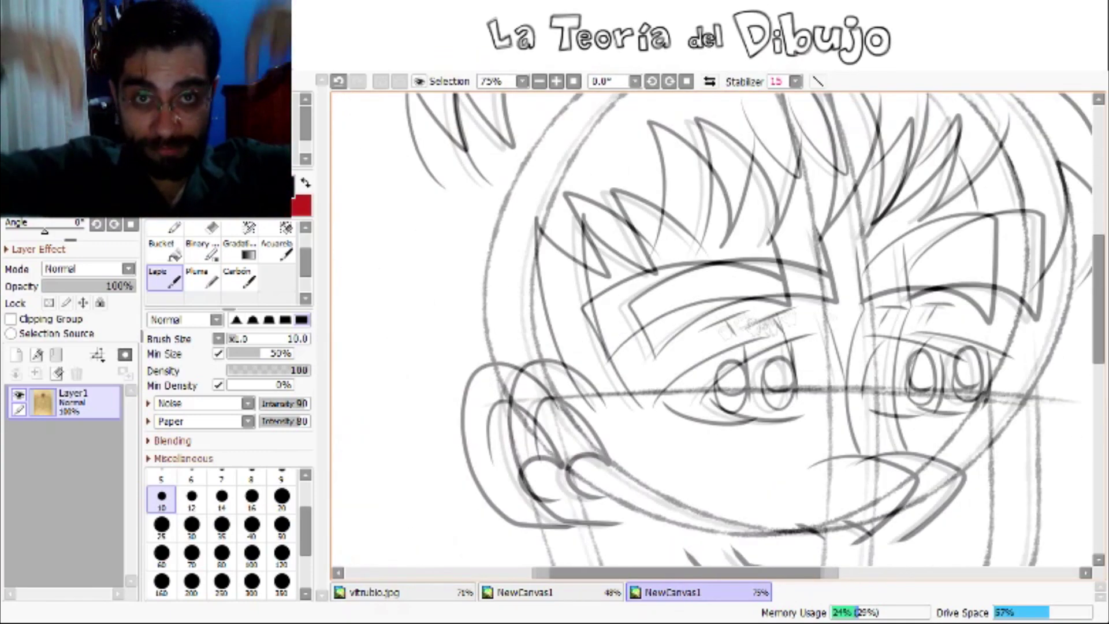
Step: Draw a long, slightly slanted mouth line below the nose and ink the jaw contour
{"action": "scroll", "coordinate": [716, 330], "scroll_direction": "down", "scroll_amount": 10}
{"action": "left_click_drag", "start_coordinate": [509, 332], "coordinate": [583, 462]}
{"action": "left_click_drag", "start_coordinate": [543, 451], "coordinate": [884, 414]}
{"action": "scroll", "coordinate": [716, 330], "scroll_direction": "up", "scroll_amount": 4}
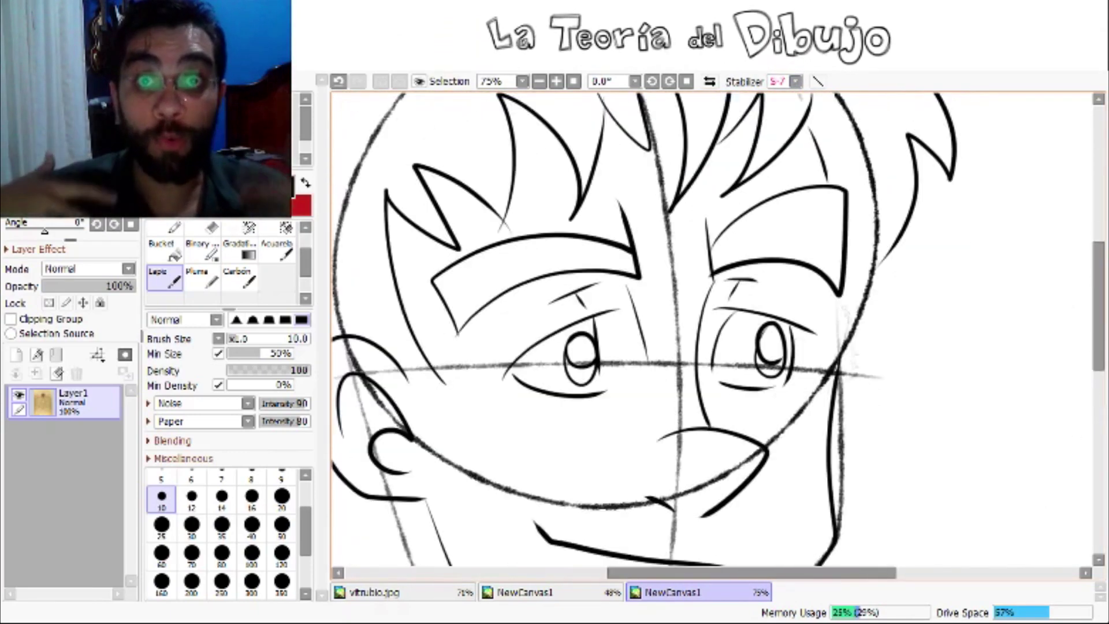
Step: Set the stabilizer to 15 and draw the beard's jagged edge on the near cheek
{"action": "left_click", "coordinate": [796, 81]}
{"action": "mouse_move", "coordinate": [549, 324]}
{"action": "left_mouse_down"}
{"action": "mouse_move", "coordinate": [523, 370]}
{"action": "mouse_move", "coordinate": [569, 454]}
{"action": "left_mouse_up"}
{"action": "left_click_drag", "start_coordinate": [589, 439], "coordinate": [731, 479]}
{"action": "left_click_drag", "start_coordinate": [737, 465], "coordinate": [820, 497]}
{"action": "left_click_drag", "start_coordinate": [555, 407], "coordinate": [699, 428]}
{"action": "key", "text": "ctrl+z"}
{"action": "key", "text": "ctrl+z"}
{"action": "key", "text": "ctrl+z"}
Step: Draw a jagged moustache above the mouth and a spiky beard tuft with a lower-lip line beneath it
{"action": "scroll", "coordinate": [716, 404], "scroll_direction": "up", "scroll_amount": 1}
{"action": "mouse_move", "coordinate": [590, 349]}
{"action": "left_mouse_down"}
{"action": "mouse_move", "coordinate": [630, 399]}
{"action": "mouse_move", "coordinate": [722, 416]}
{"action": "left_mouse_up"}
{"action": "left_click_drag", "start_coordinate": [757, 399], "coordinate": [936, 463]}
{"action": "scroll", "coordinate": [752, 405], "scroll_direction": "down", "scroll_amount": 3}
{"action": "mouse_move", "coordinate": [644, 341]}
{"action": "left_mouse_down"}
{"action": "mouse_move", "coordinate": [763, 399]}
{"action": "mouse_move", "coordinate": [812, 445]}
{"action": "left_mouse_up"}
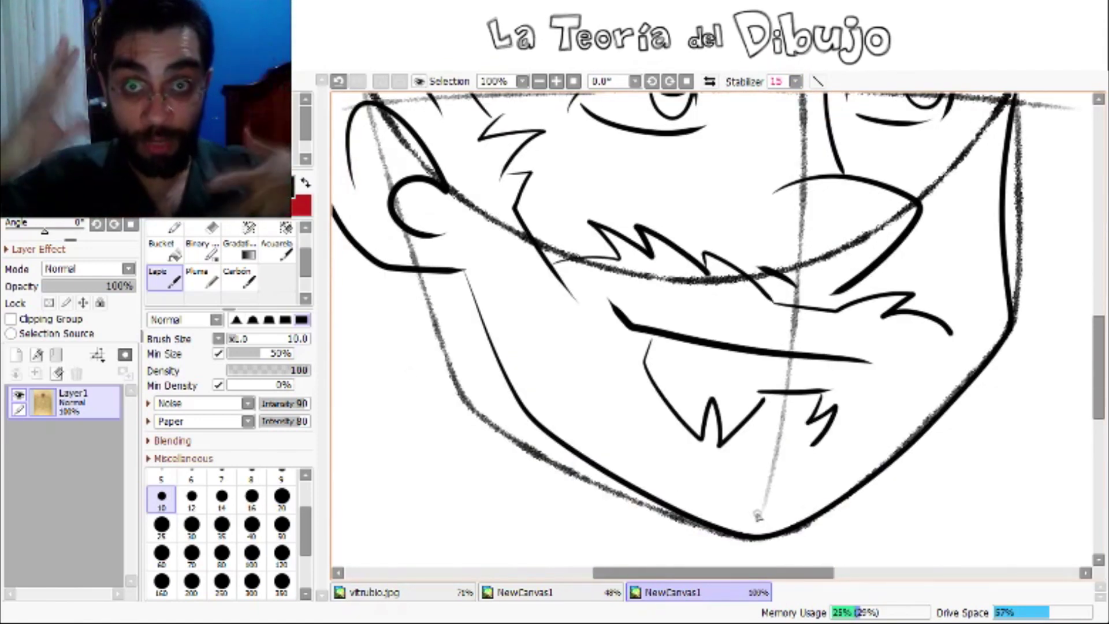
Step: Draw the sideburn by the near ear and a jagged beard outline along the near side of the jaw
{"action": "left_click", "coordinate": [796, 81]}
{"action": "mouse_move", "coordinate": [495, 314]}
{"action": "left_mouse_down"}
{"action": "mouse_move", "coordinate": [751, 538]}
{"action": "mouse_move", "coordinate": [1017, 312]}
{"action": "left_mouse_up"}
{"action": "left_click", "coordinate": [796, 80]}
{"action": "scroll", "coordinate": [717, 329], "scroll_direction": "up", "scroll_amount": 1}
{"action": "left_click_drag", "start_coordinate": [479, 136], "coordinate": [457, 416]}
{"action": "scroll", "coordinate": [717, 329], "scroll_direction": "down", "scroll_amount": 3}
{"action": "left_click_drag", "start_coordinate": [462, 242], "coordinate": [456, 289]}
{"action": "left_click_drag", "start_coordinate": [563, 393], "coordinate": [699, 459]}
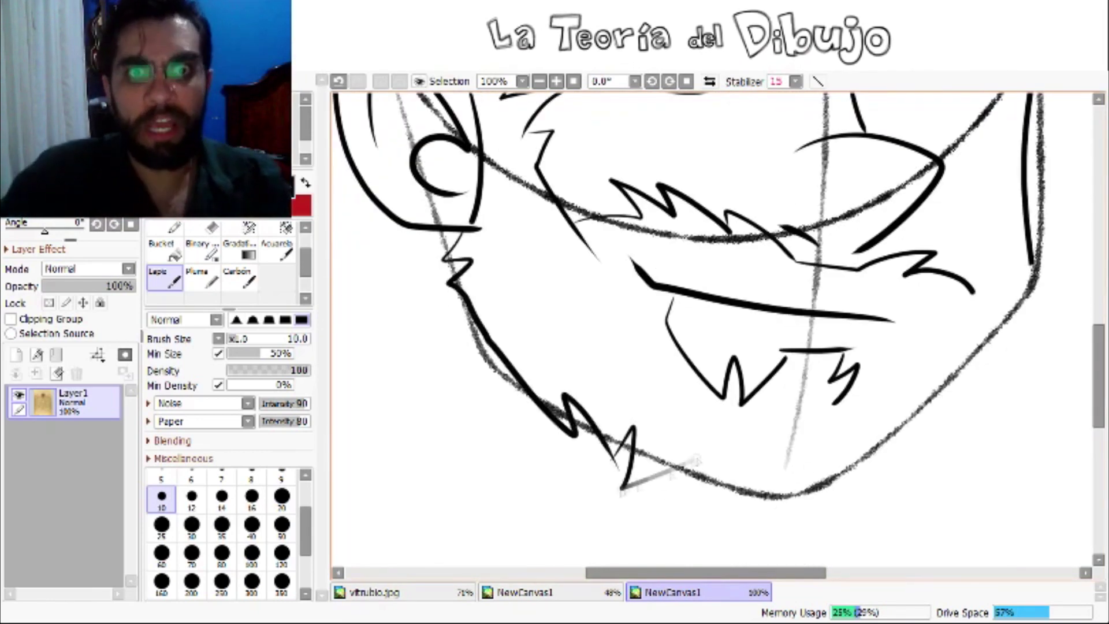
Step: Continue the jagged beard outline under the chin and up the far side of the jaw
{"action": "left_click_drag", "start_coordinate": [621, 485], "coordinate": [878, 450]}
{"action": "left_click_drag", "start_coordinate": [855, 324], "coordinate": [896, 387]}
{"action": "left_click_drag", "start_coordinate": [879, 488], "coordinate": [976, 347]}
{"action": "left_click_drag", "start_coordinate": [973, 243], "coordinate": [1025, 286]}
{"action": "left_click_drag", "start_coordinate": [974, 300], "coordinate": [1040, 387]}
{"action": "scroll", "coordinate": [717, 330], "scroll_direction": "down", "scroll_amount": 3}
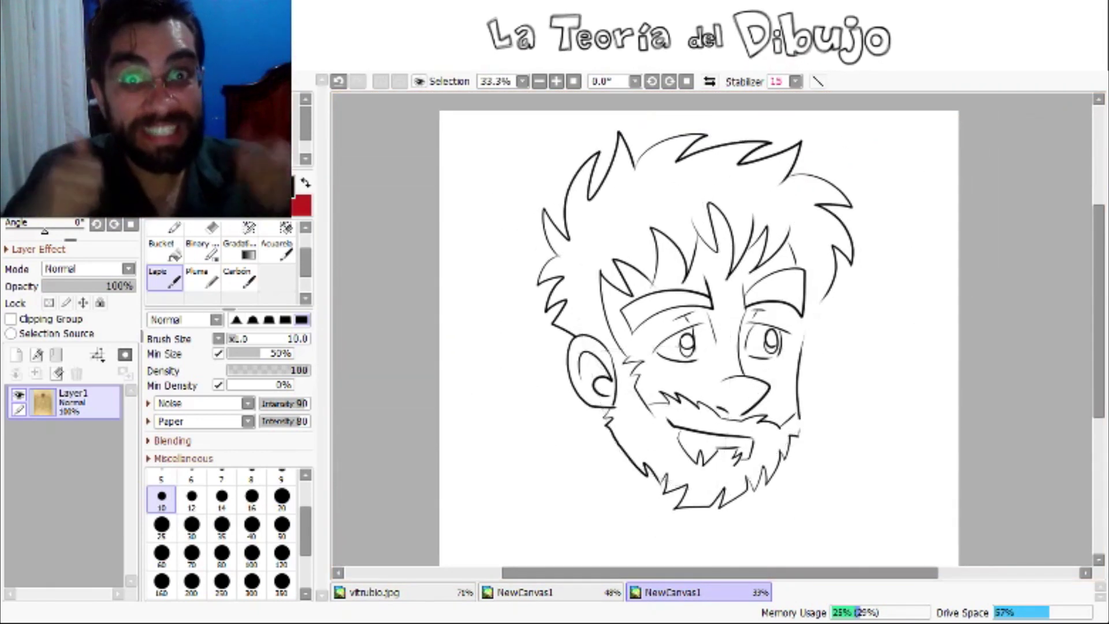
Step: Draw round glasses over both eyes, with a bridge across the nose and a temple arm reaching the near ear
{"action": "scroll", "coordinate": [716, 330], "scroll_direction": "up", "scroll_amount": 2}
{"action": "mouse_move", "coordinate": [529, 327]}
{"action": "left_mouse_down"}
{"action": "mouse_move", "coordinate": [820, 375]}
{"action": "mouse_move", "coordinate": [878, 333]}
{"action": "left_mouse_up"}
{"action": "left_click_drag", "start_coordinate": [451, 318], "coordinate": [523, 329]}
{"action": "left_click_drag", "start_coordinate": [688, 257], "coordinate": [681, 399]}
{"action": "left_click_drag", "start_coordinate": [659, 246], "coordinate": [734, 387]}
{"action": "left_click_drag", "start_coordinate": [869, 309], "coordinate": [907, 379]}
{"action": "left_click_drag", "start_coordinate": [864, 231], "coordinate": [910, 361]}
{"action": "scroll", "coordinate": [716, 330], "scroll_direction": "down", "scroll_amount": 3}
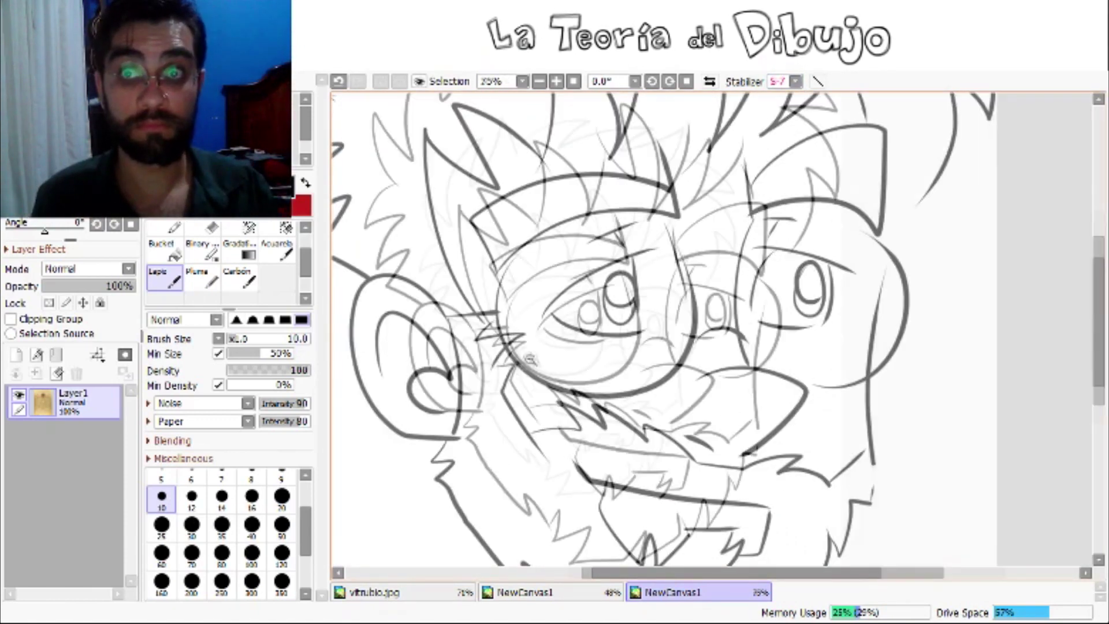